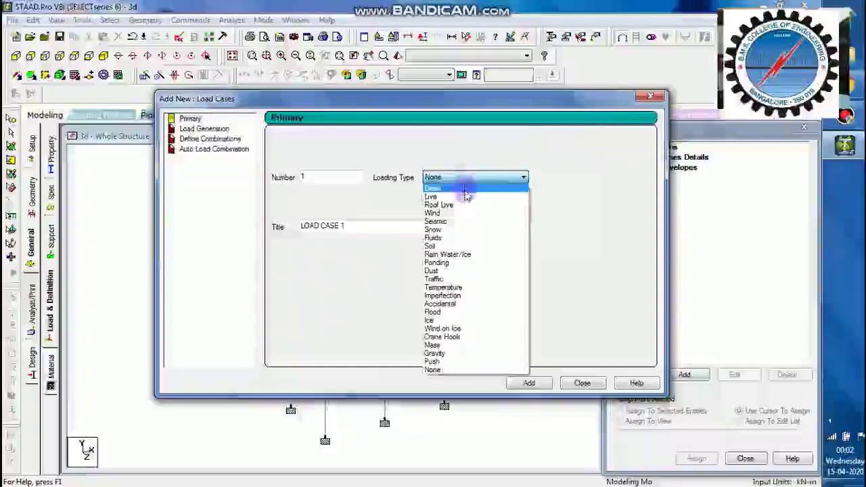
# Step: Add primary load case 1 as Dead titled DL and load case 2 as Live titled LL
pyautogui.click(463, 188)
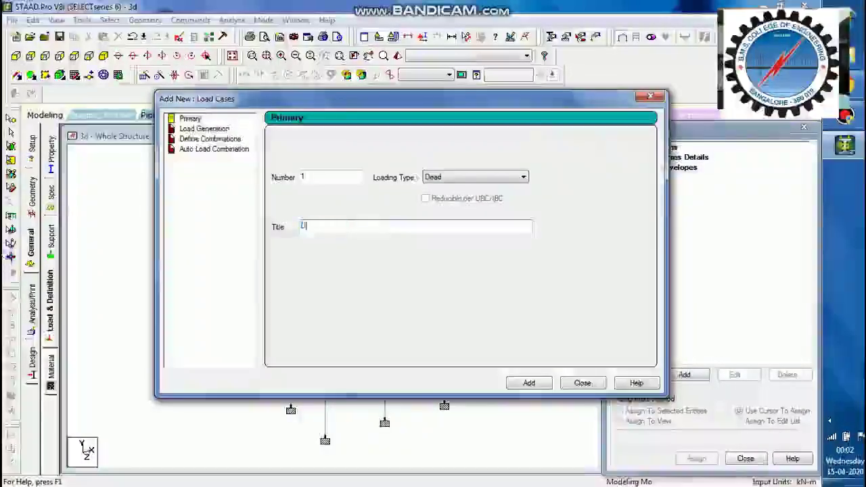
pyautogui.click(529, 383)
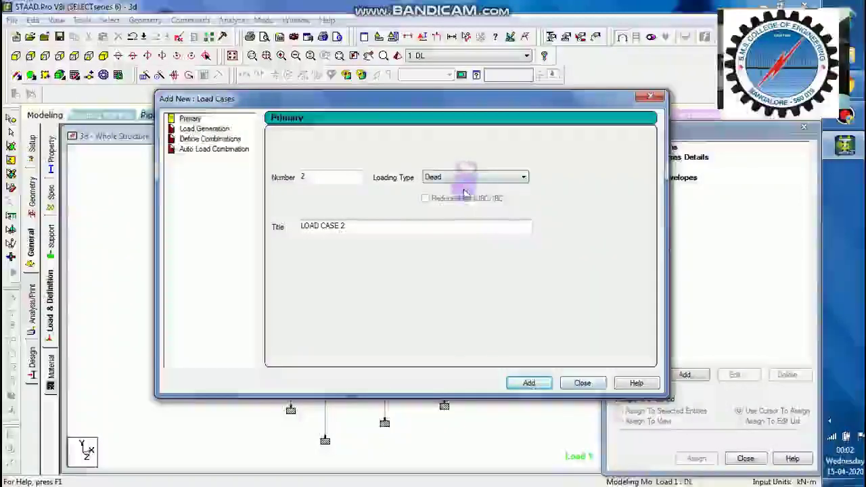
pyautogui.click(465, 177)
pyautogui.click(405, 245)
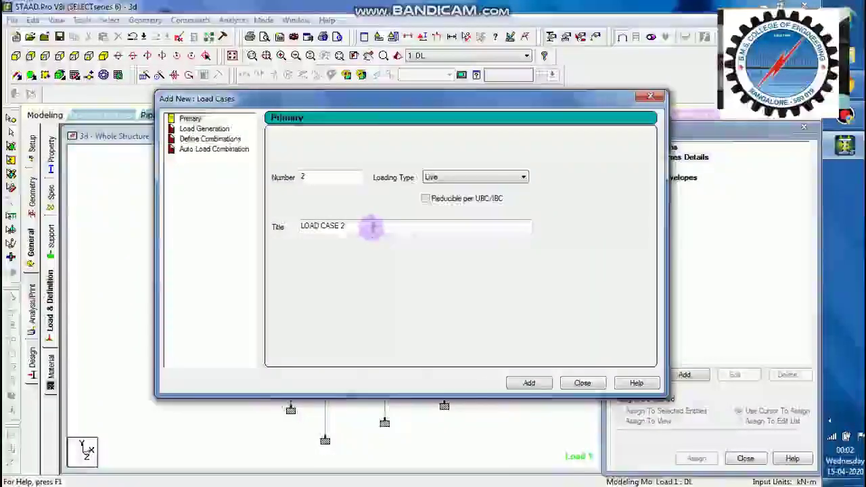
pyautogui.write('LL')
pyautogui.click(529, 383)
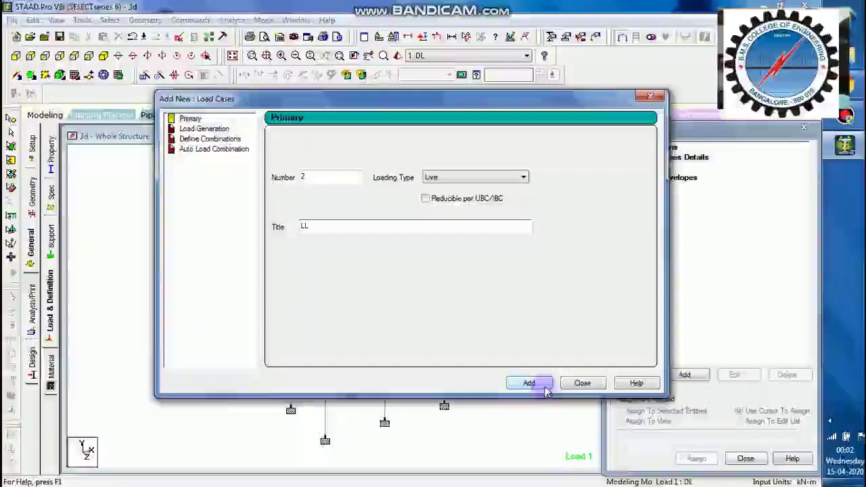
pyautogui.click(462, 177)
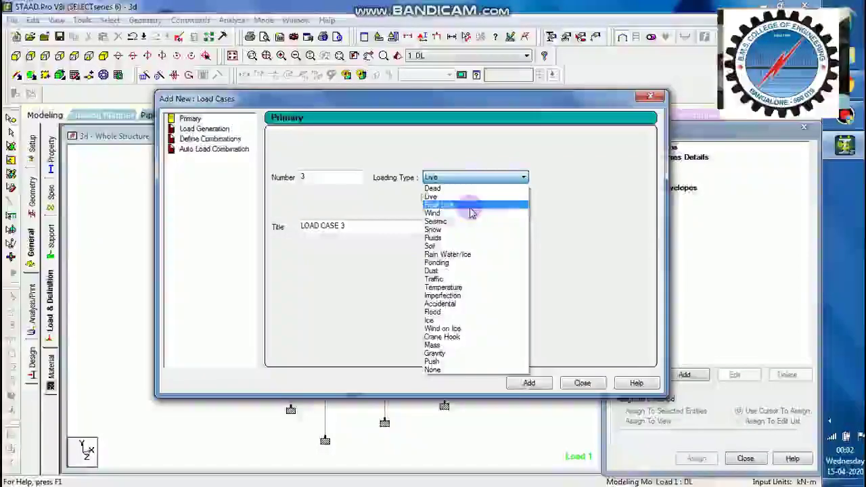
pyautogui.click(575, 253)
pyautogui.click(530, 382)
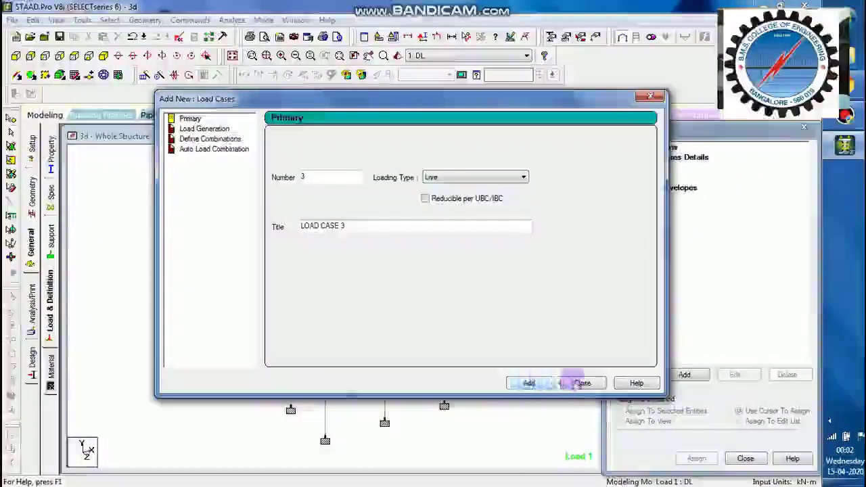
pyautogui.click(583, 382)
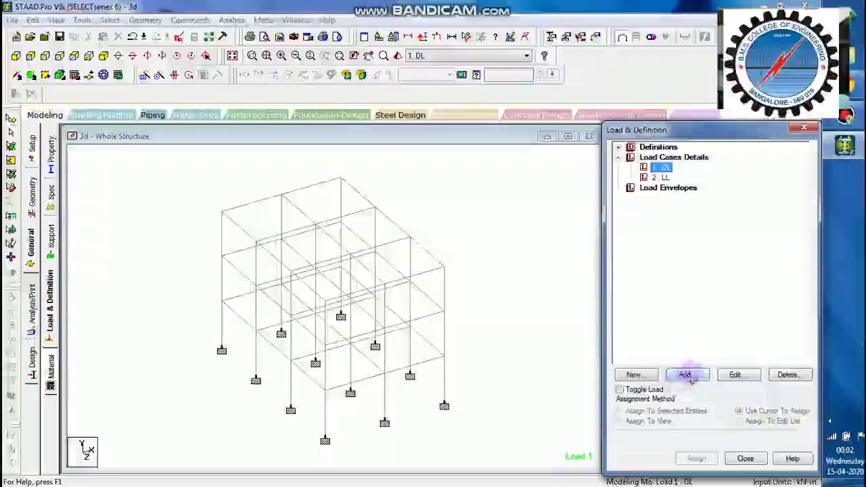
# Step: Add a self-weight load in the Y direction with factor -1 to the DL load case
pyautogui.press('Return')
pyautogui.click(161, 72)
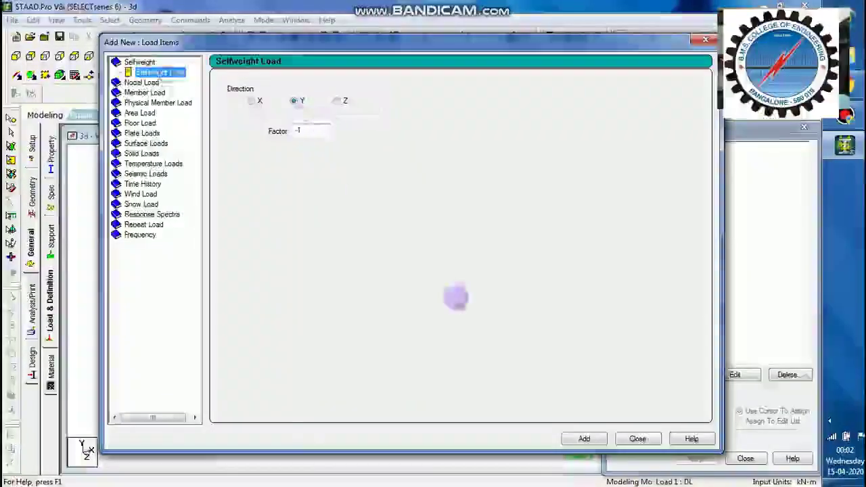
pyautogui.click(582, 439)
pyautogui.click(637, 438)
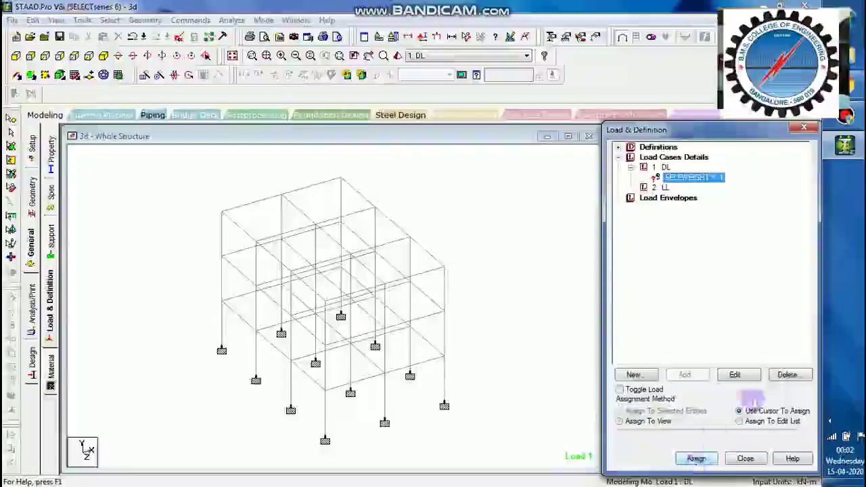
# Step: Assign the self-weight load to all members in the view
pyautogui.click(621, 421)
pyautogui.click(697, 459)
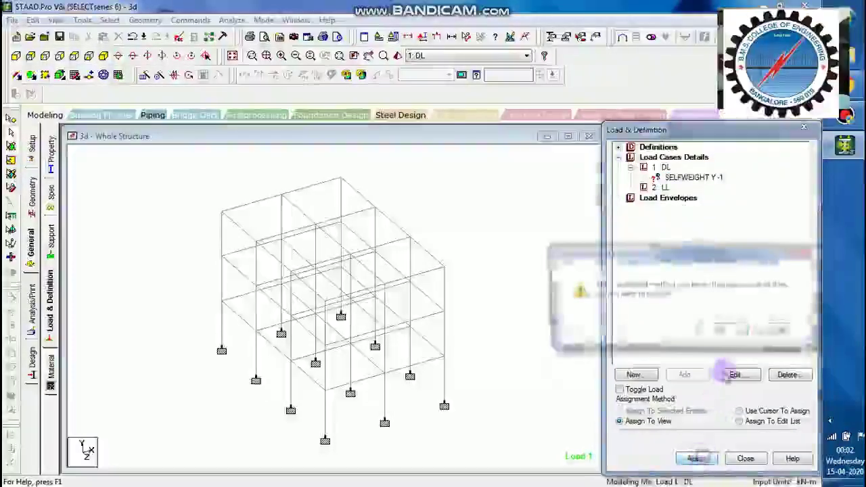
pyautogui.click(724, 331)
pyautogui.click(659, 188)
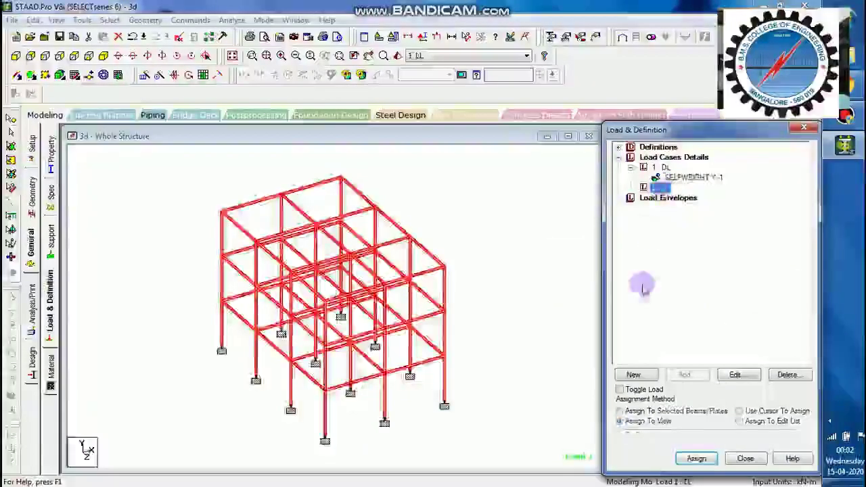
pyautogui.click(685, 375)
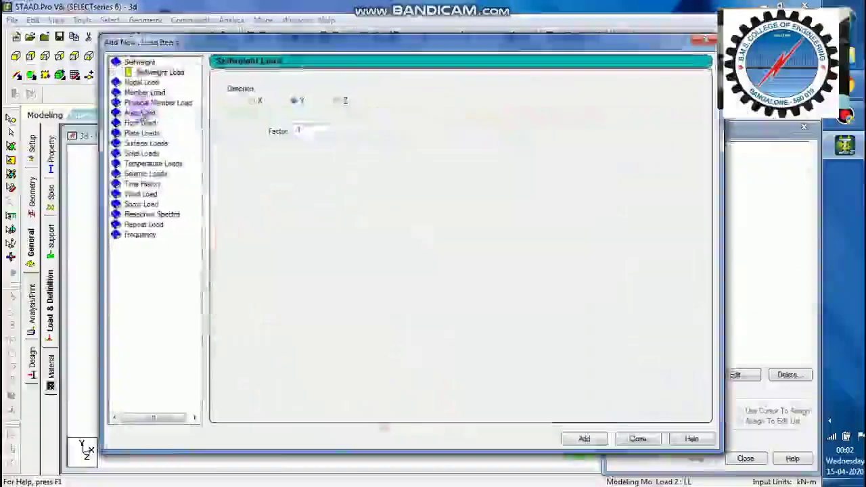
pyautogui.click(141, 82)
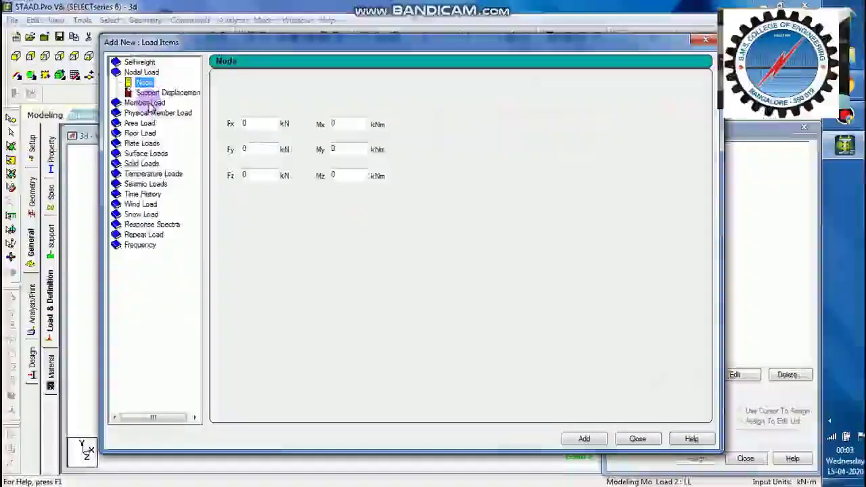
pyautogui.click(143, 102)
pyautogui.click(138, 203)
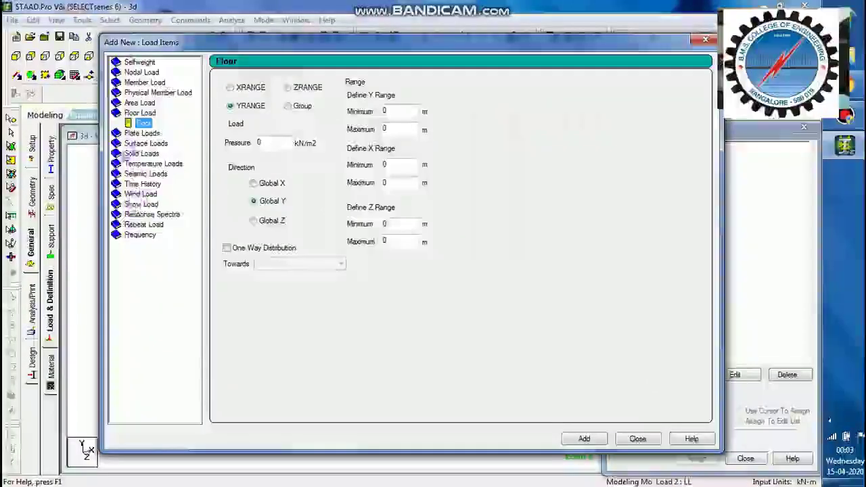
pyautogui.click(150, 123)
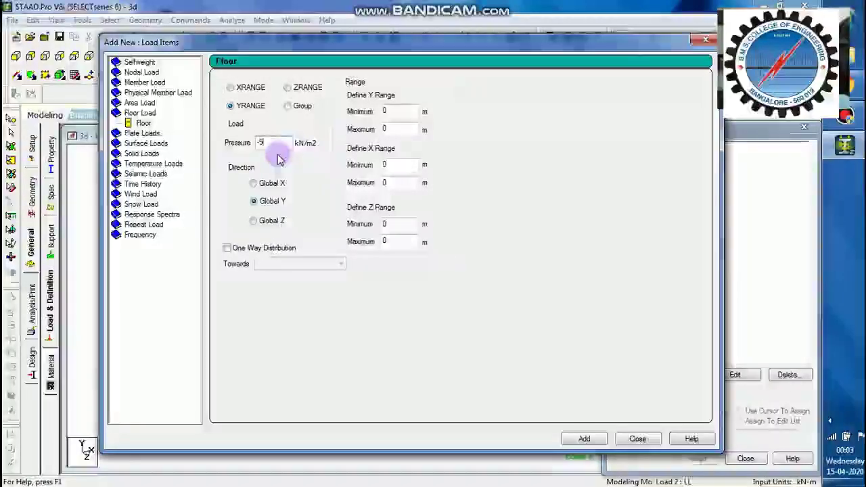
pyautogui.moveTo(285, 43); pyautogui.dragTo(265, 53)
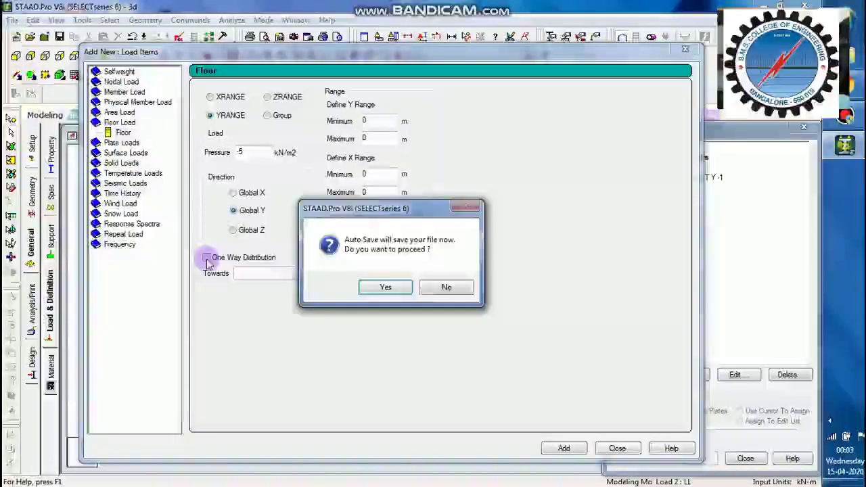
pyautogui.click(382, 290)
pyautogui.click(333, 264)
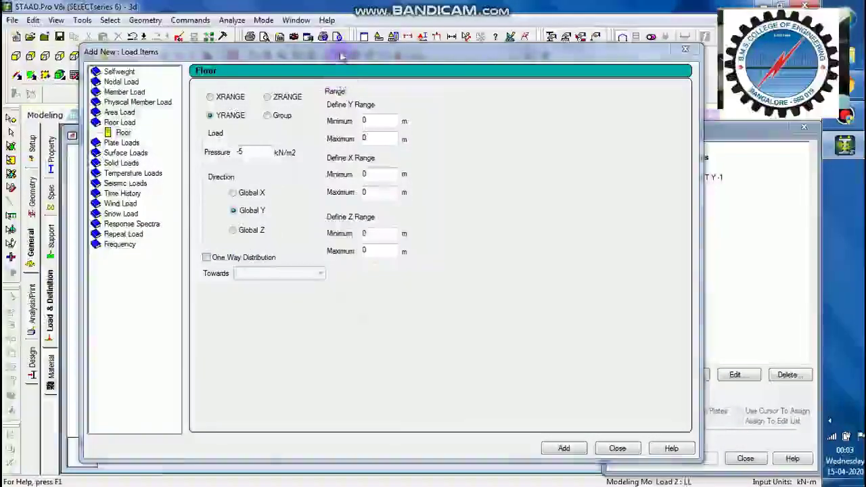
pyautogui.moveTo(380, 50); pyautogui.dragTo(592, 24)
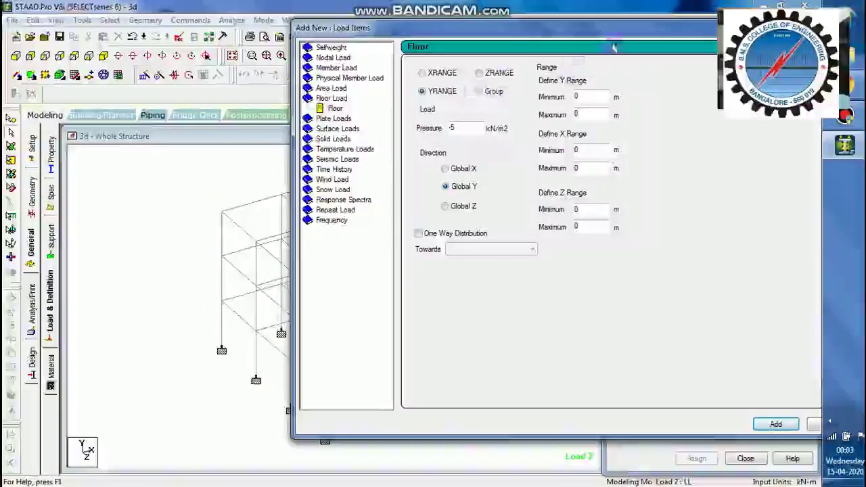
pyautogui.moveTo(709, 35); pyautogui.dragTo(404, 35)
pyautogui.click(587, 28)
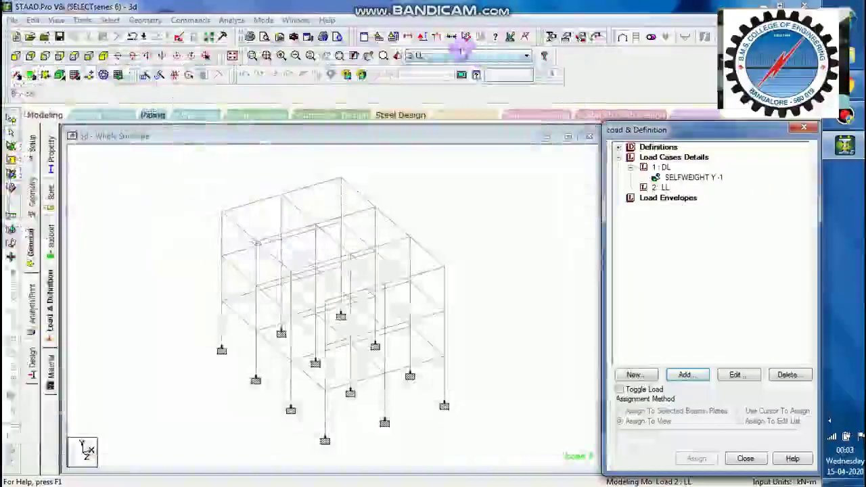
# Step: Measure the corner column's height from its support to the first floor, and from there to the top floor
pyautogui.click(453, 36)
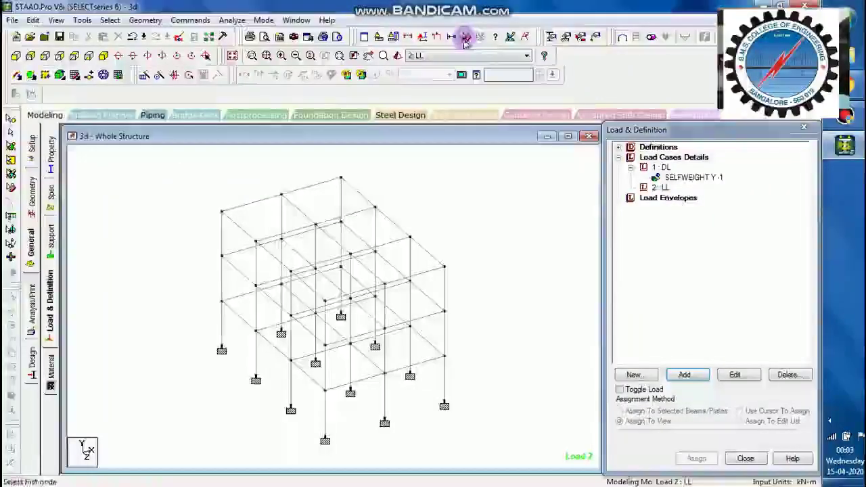
pyautogui.click(222, 346)
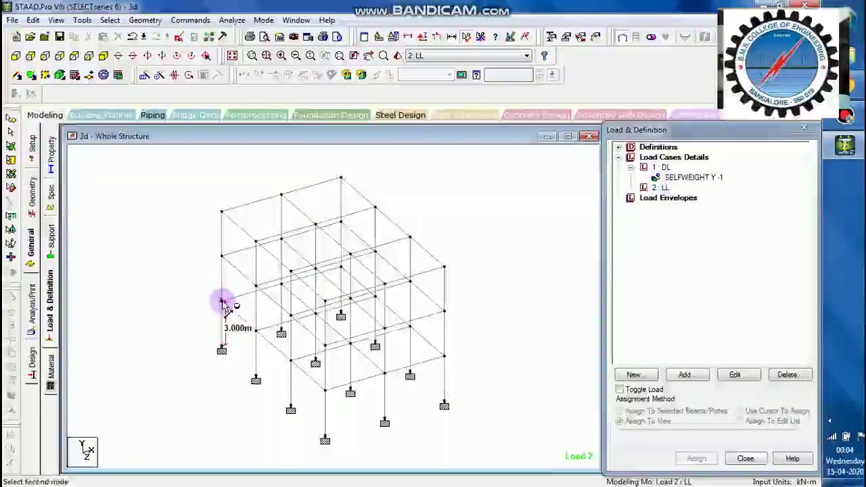
pyautogui.click(223, 212)
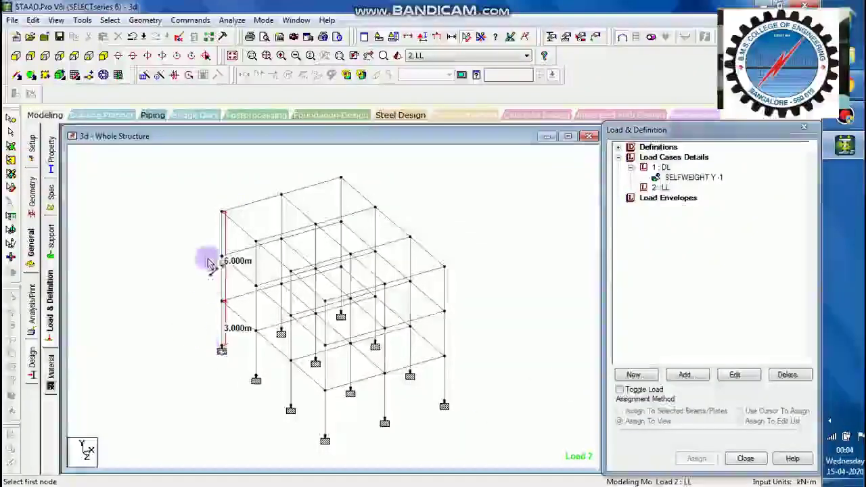
# Step: Start a new floor load for the LL case with a pressure of -5 kN/m2
pyautogui.click(660, 188)
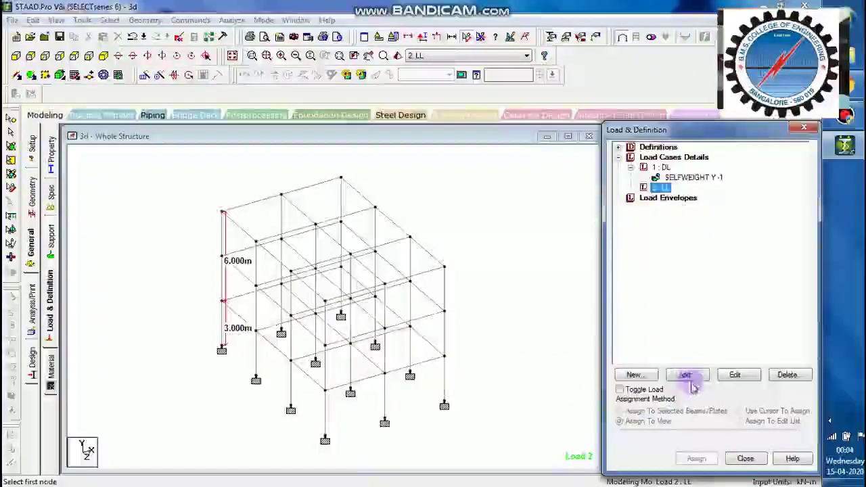
pyautogui.click(685, 375)
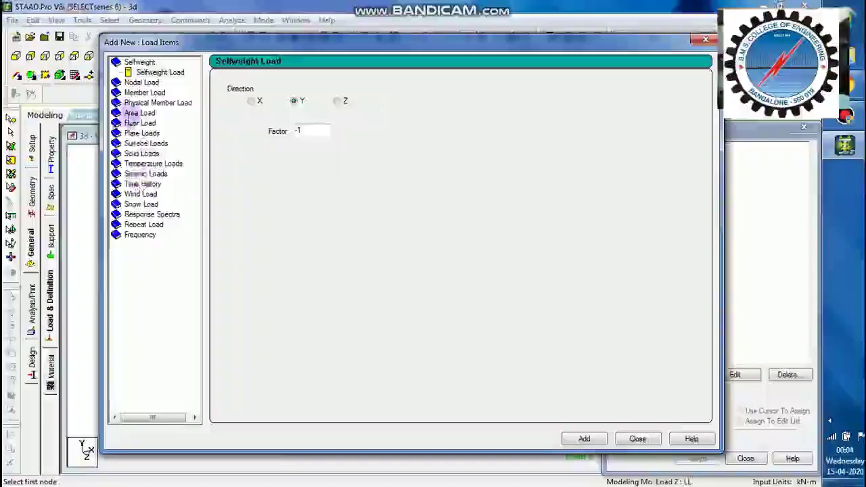
pyautogui.click(139, 122)
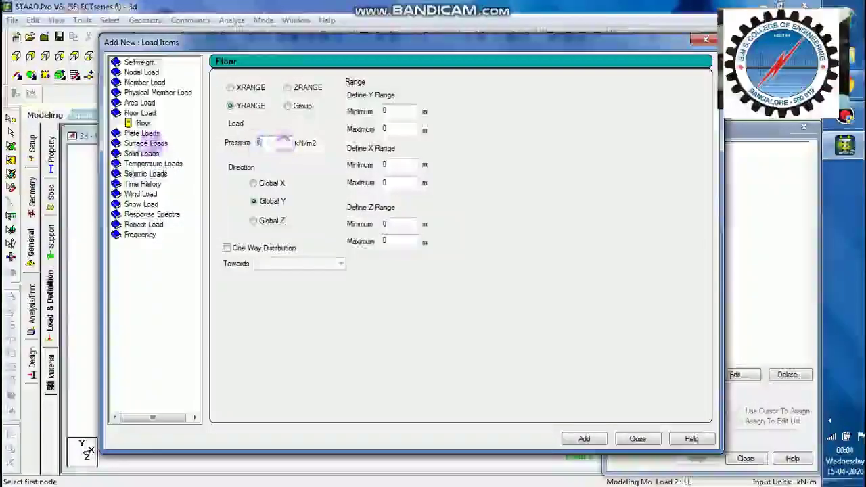
pyautogui.write('-5')
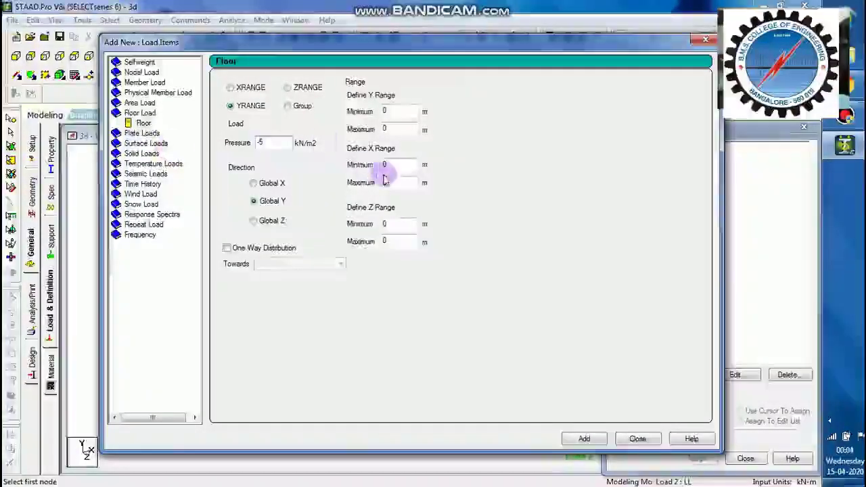
# Step: Define the floor load's Y range from 3 m to 9 m and add it to the LL case
pyautogui.doubleClick(398, 110)
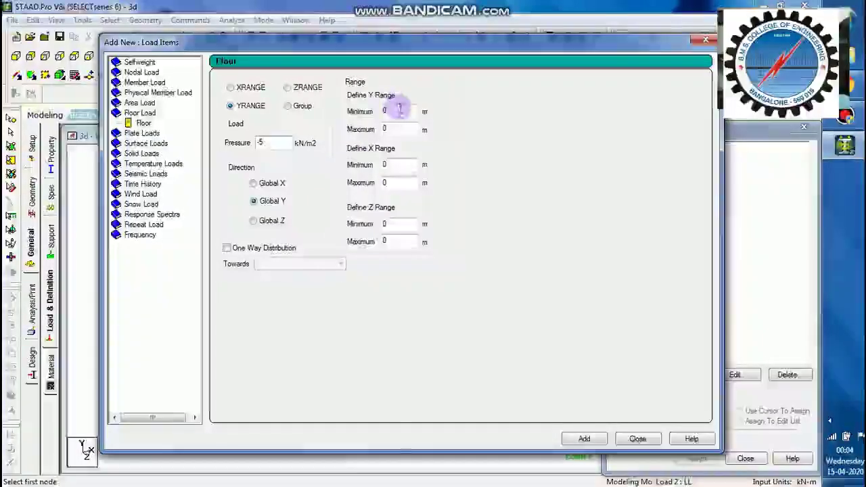
pyautogui.write('3')
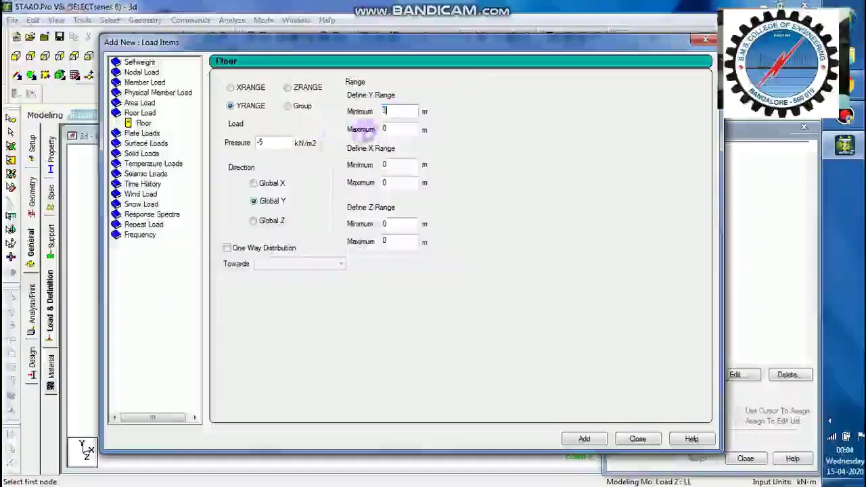
pyautogui.doubleClick(392, 129)
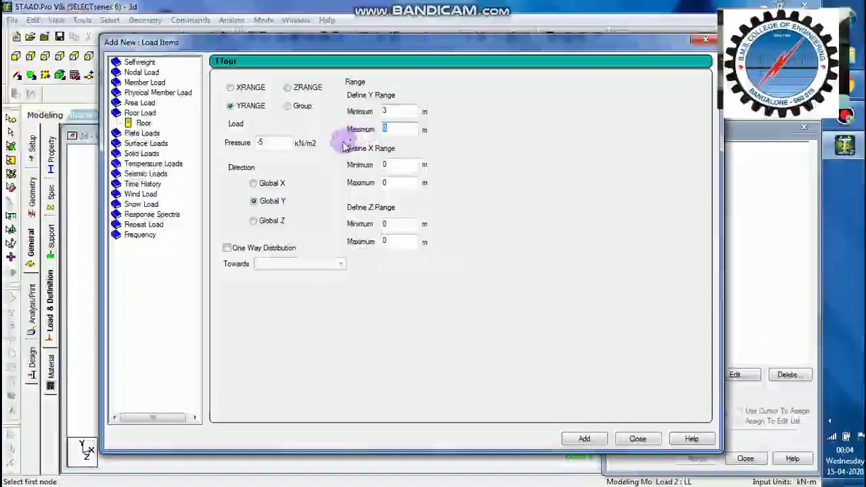
pyautogui.write('6')
pyautogui.moveTo(342, 42); pyautogui.dragTo(602, 30)
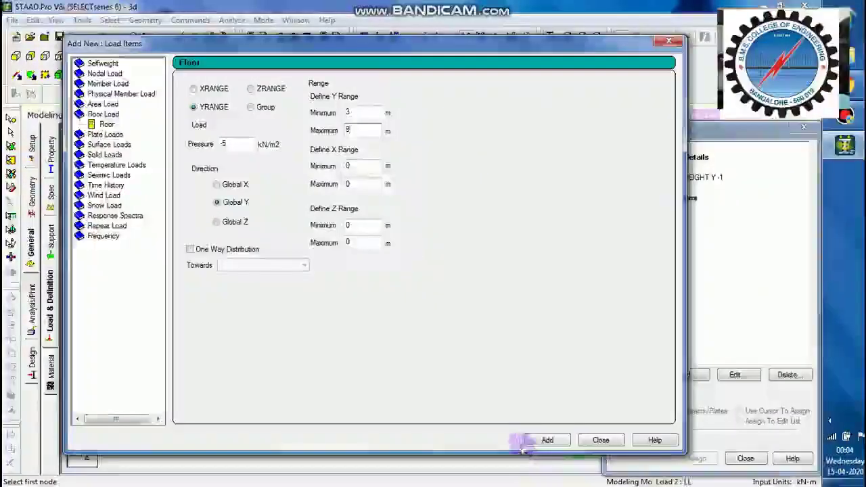
pyautogui.click(536, 440)
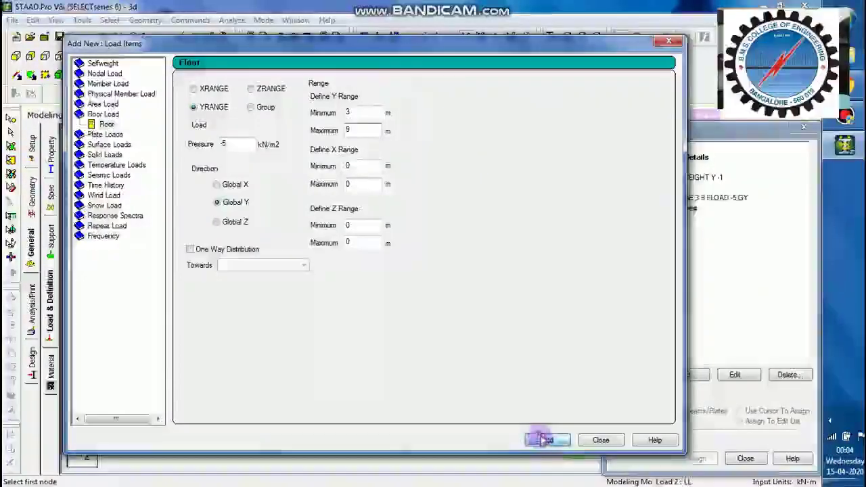
pyautogui.click(600, 441)
# Step: Examine the floor load distribution on all floors and the members carrying the DL self-weight
pyautogui.click(698, 198)
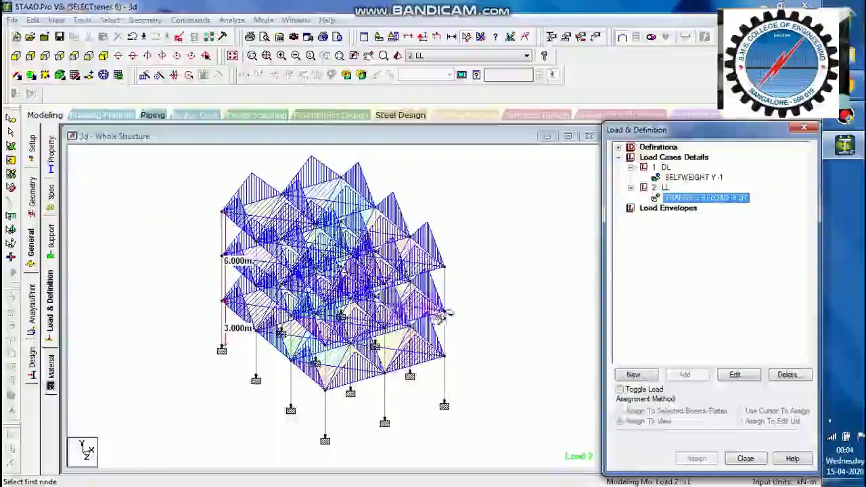
pyautogui.moveTo(458, 316); pyautogui.dragTo(404, 321, button='middle')
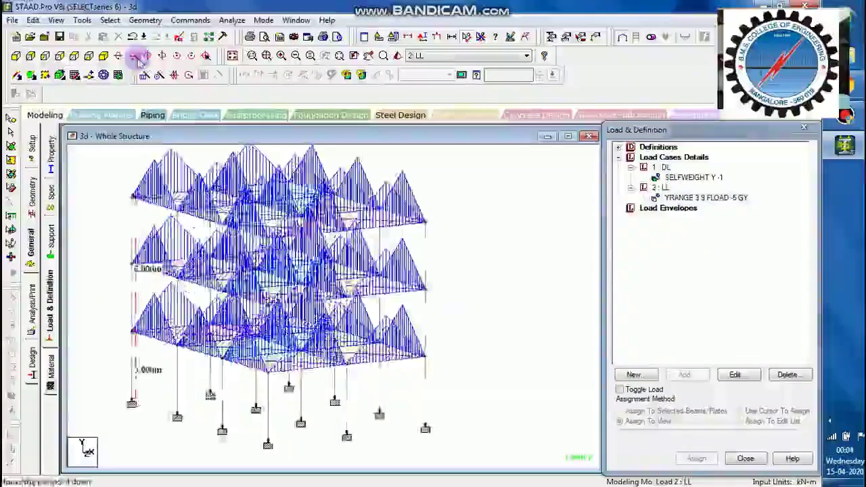
pyautogui.click(137, 57)
pyautogui.click(137, 57)
pyautogui.click(137, 57)
pyautogui.click(137, 57)
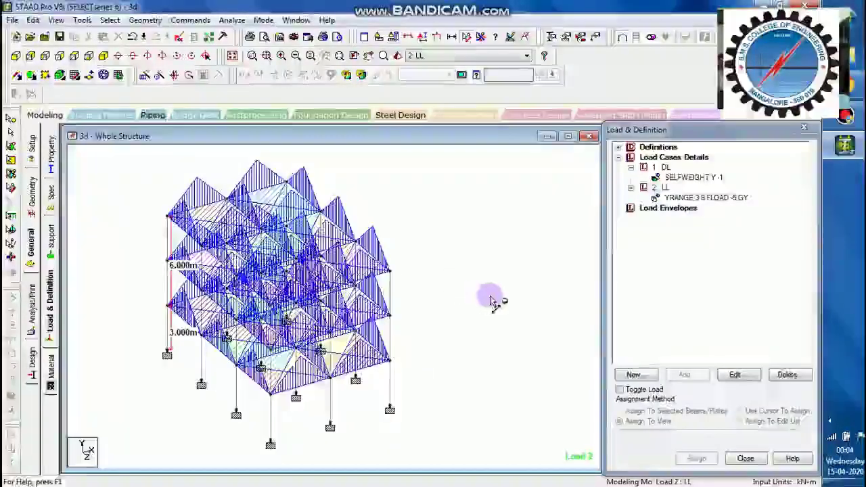
pyautogui.click(669, 176)
pyautogui.click(668, 208)
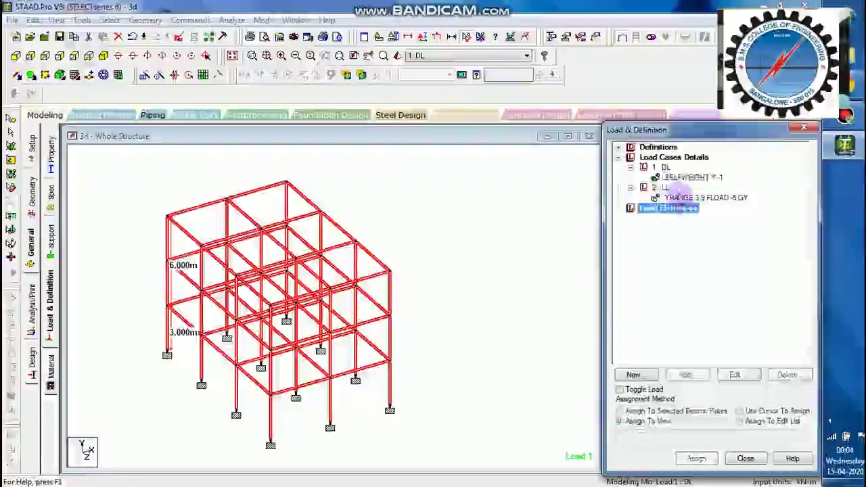
# Step: Start a new floor load for the DL case with a pressure of -1 kN/m2
pyautogui.click(704, 197)
pyautogui.click(677, 177)
pyautogui.click(660, 167)
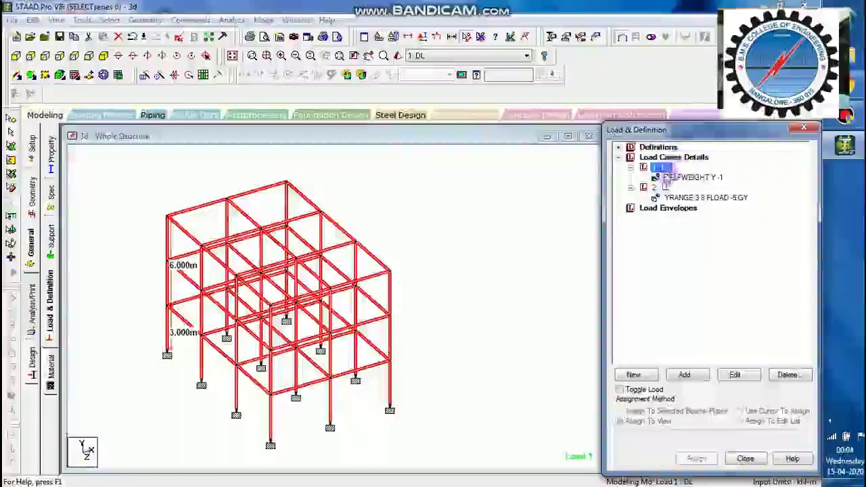
pyautogui.click(459, 223)
pyautogui.click(660, 167)
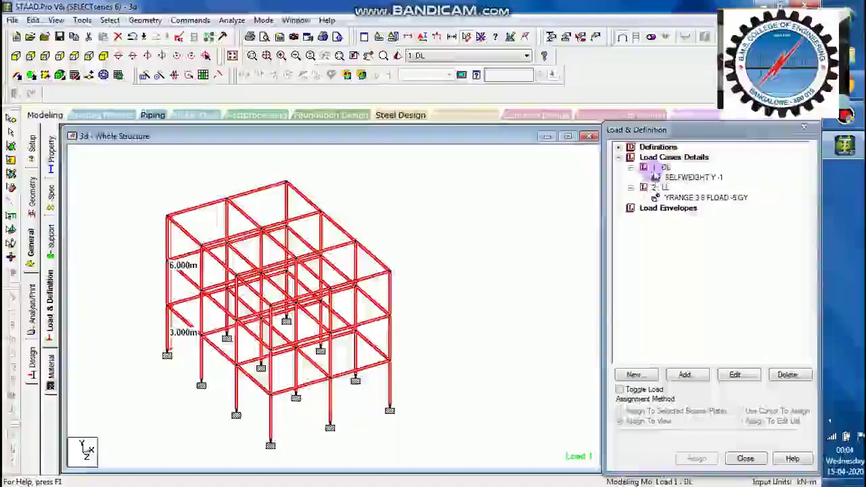
pyautogui.click(684, 373)
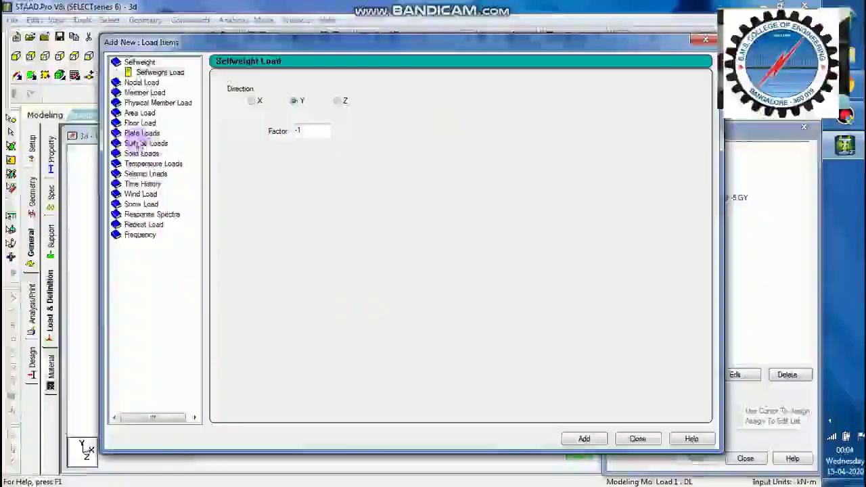
pyautogui.click(140, 123)
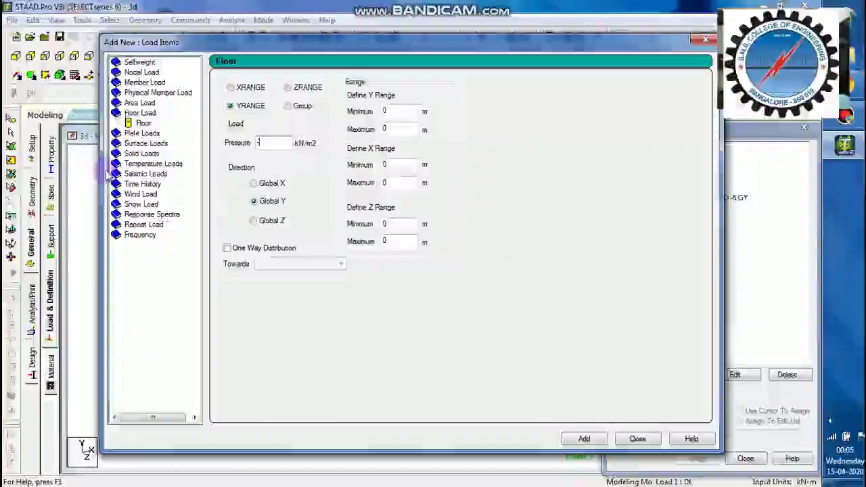
pyautogui.write('-1')
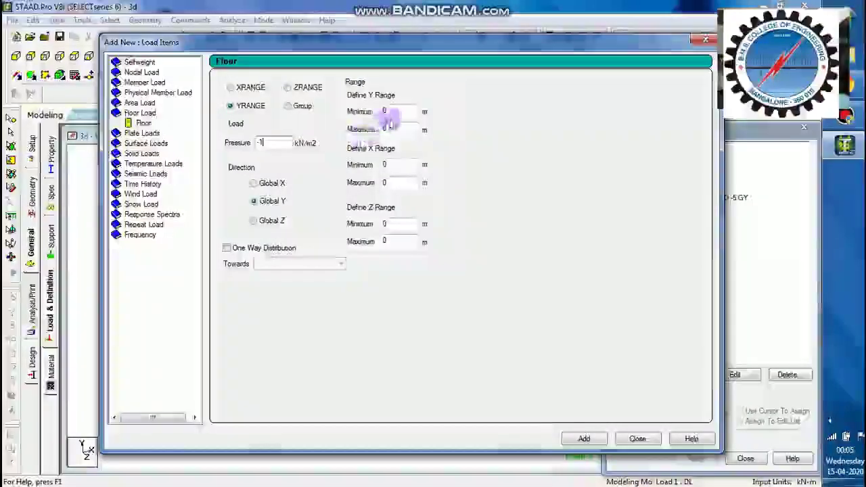
# Step: Define the floor load's Y range from 3 m to 9 m and add it to the DL case
pyautogui.doubleClick(396, 112)
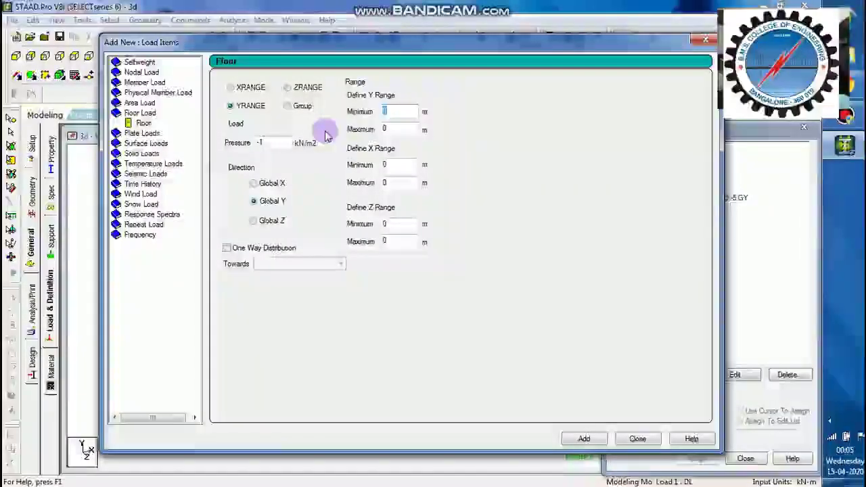
pyautogui.write('3')
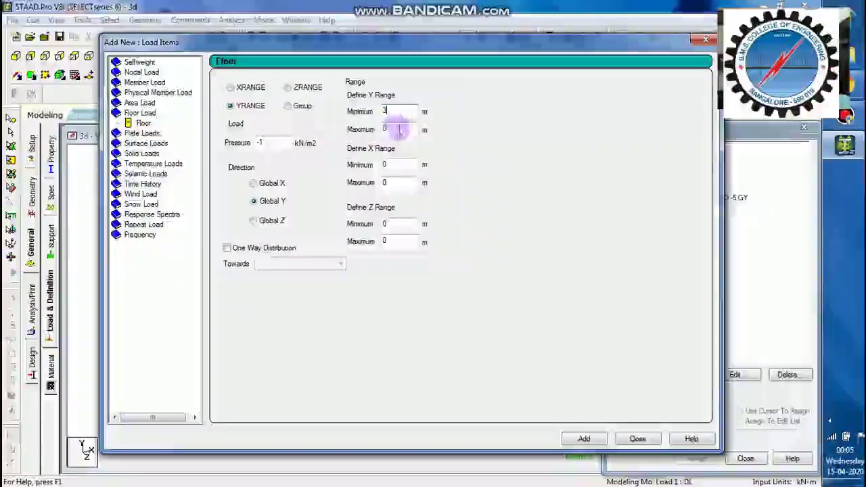
pyautogui.press('Tab')
pyautogui.write('9')
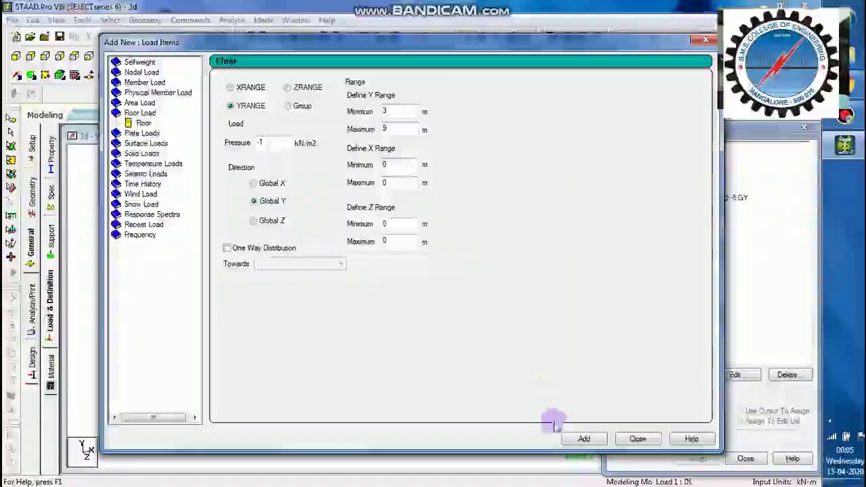
pyautogui.click(581, 437)
pyautogui.click(638, 439)
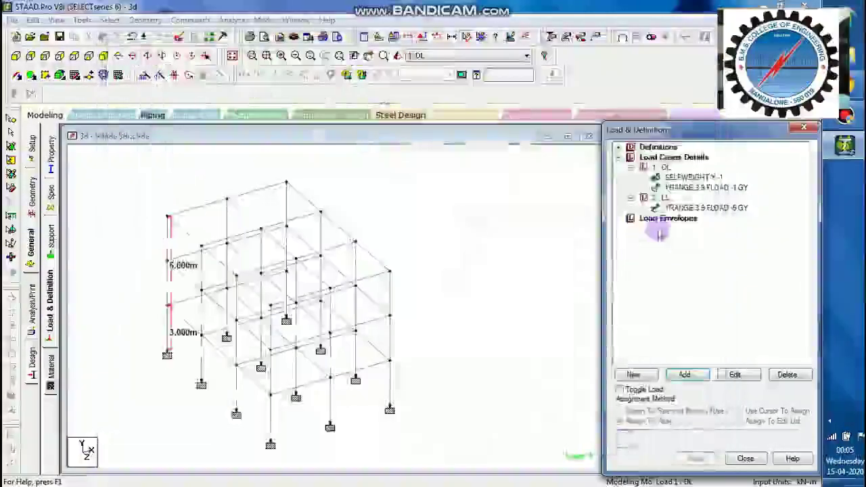
# Step: Compare the DL and LL floor load distributions on the frame and review the LL floor load's definition
pyautogui.click(678, 188)
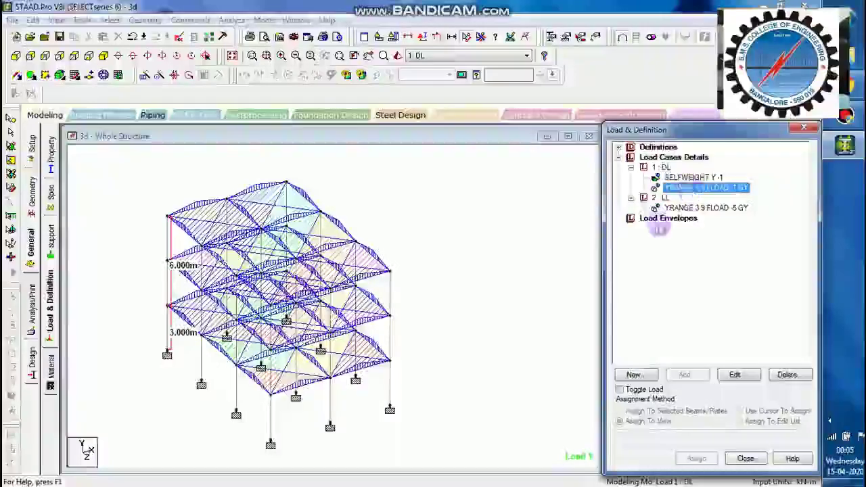
pyautogui.click(692, 208)
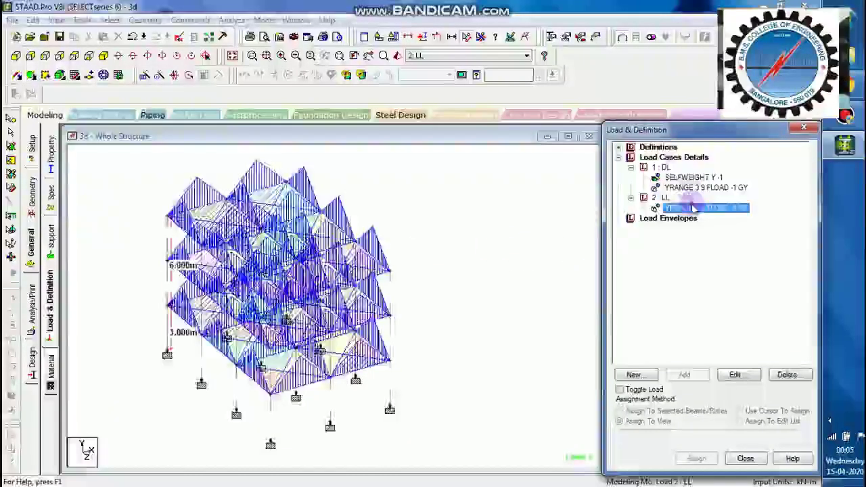
pyautogui.doubleClick(691, 207)
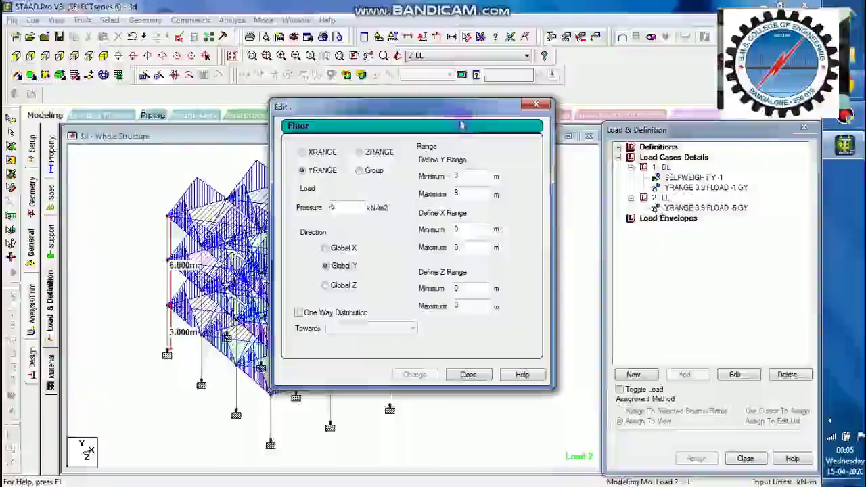
pyautogui.moveTo(462, 123); pyautogui.dragTo(490, 116)
pyautogui.click(497, 368)
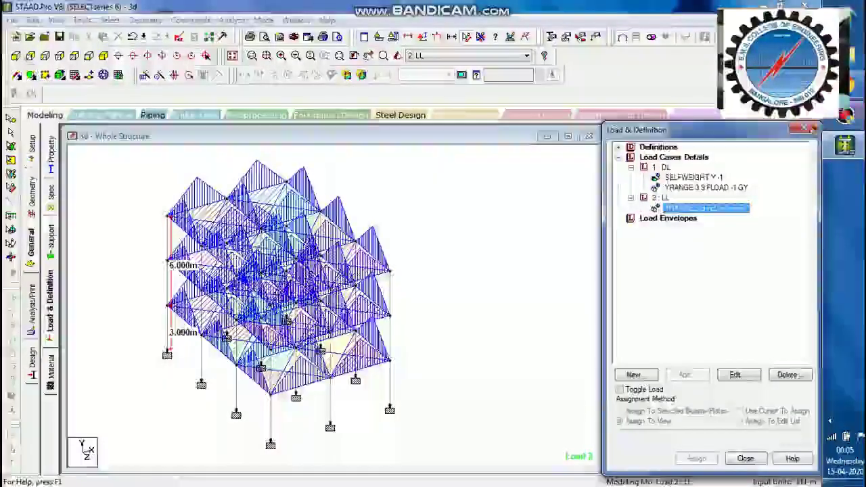
pyautogui.click(706, 208)
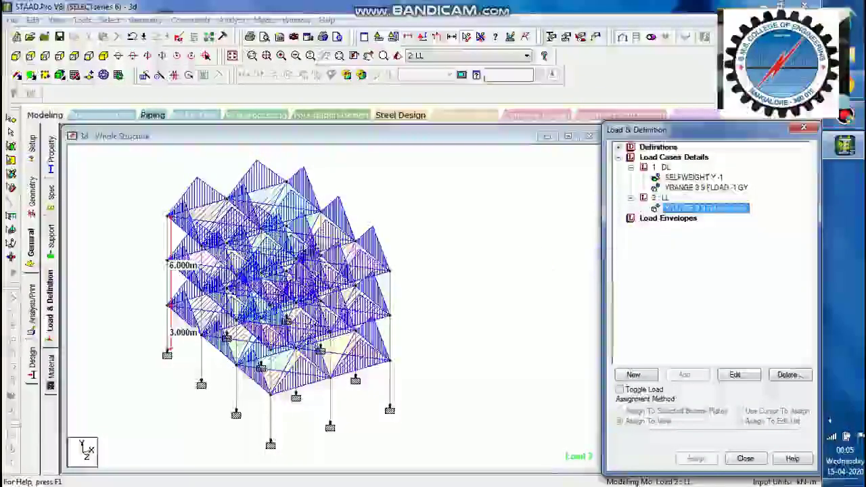
pyautogui.click(474, 262)
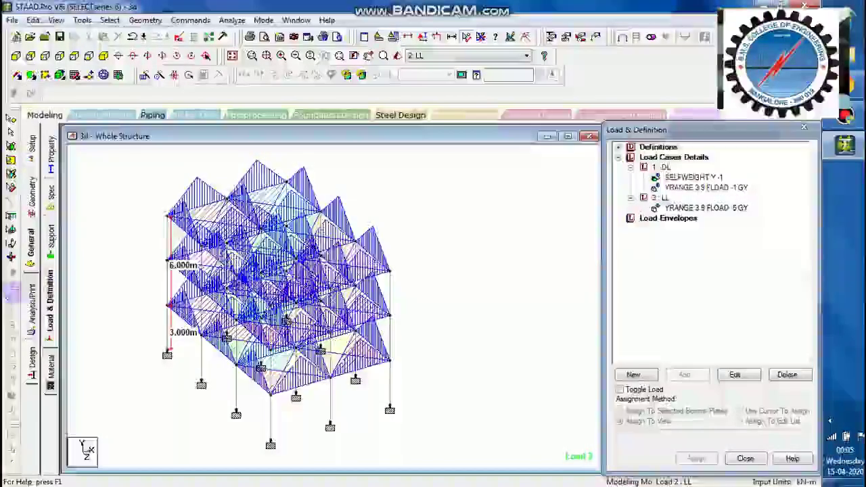
pyautogui.click(32, 291)
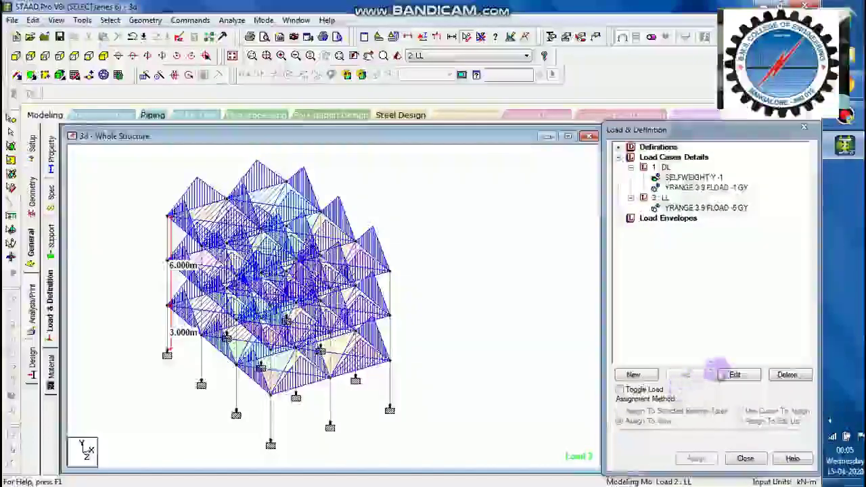
# Step: Start a new Normal load combination under the load cases with a default factor of 1.5
pyautogui.click(635, 376)
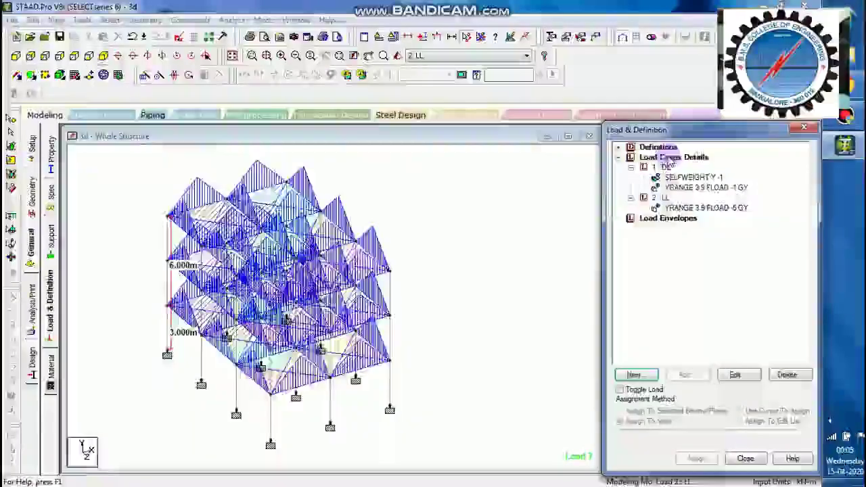
pyautogui.click(670, 157)
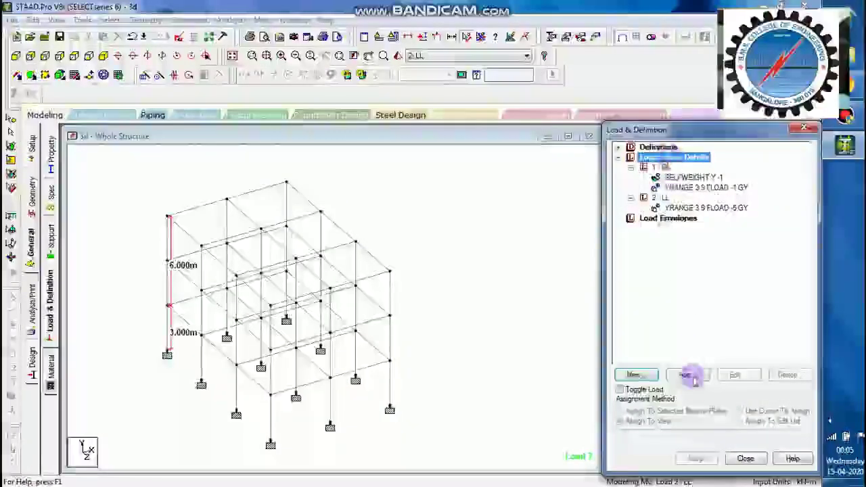
pyautogui.click(685, 375)
pyautogui.click(204, 129)
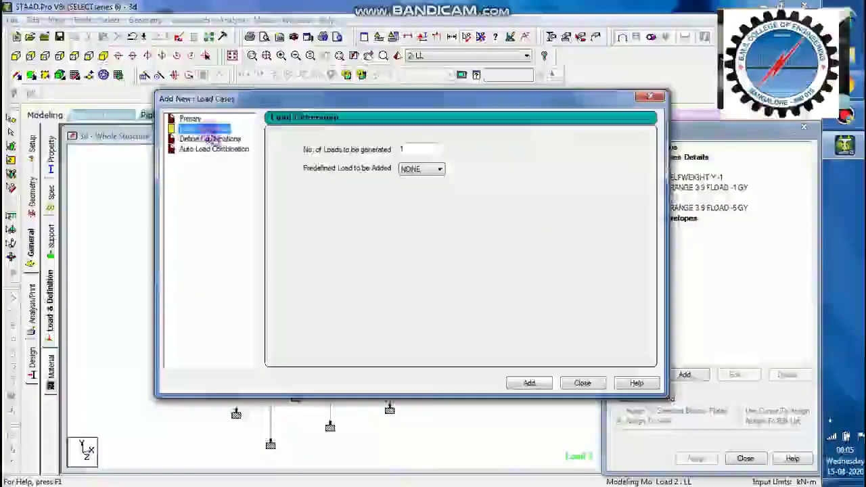
pyautogui.click(211, 138)
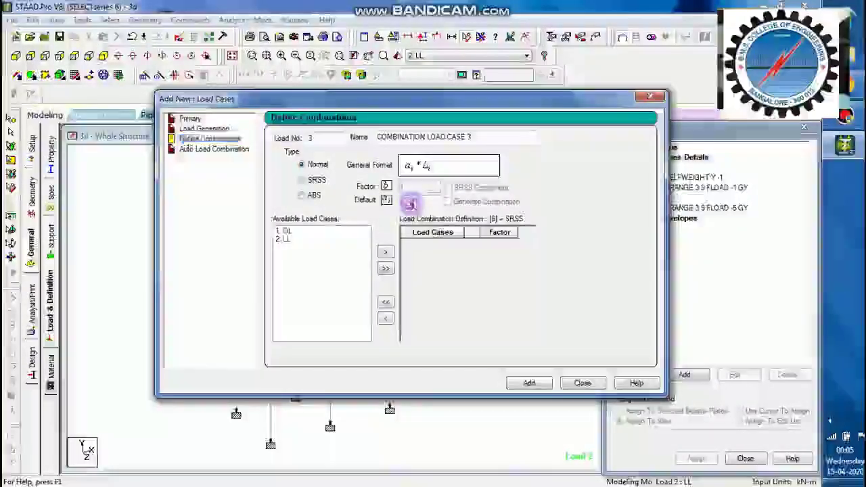
pyautogui.click(413, 201)
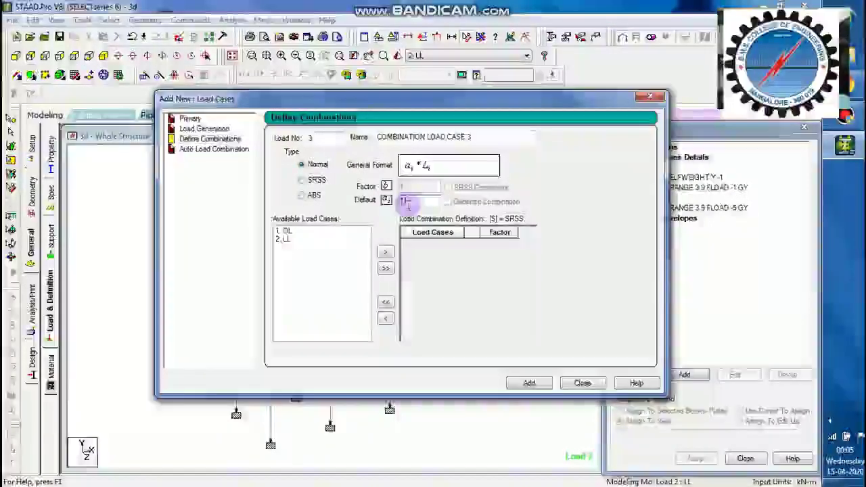
pyautogui.write('.5')
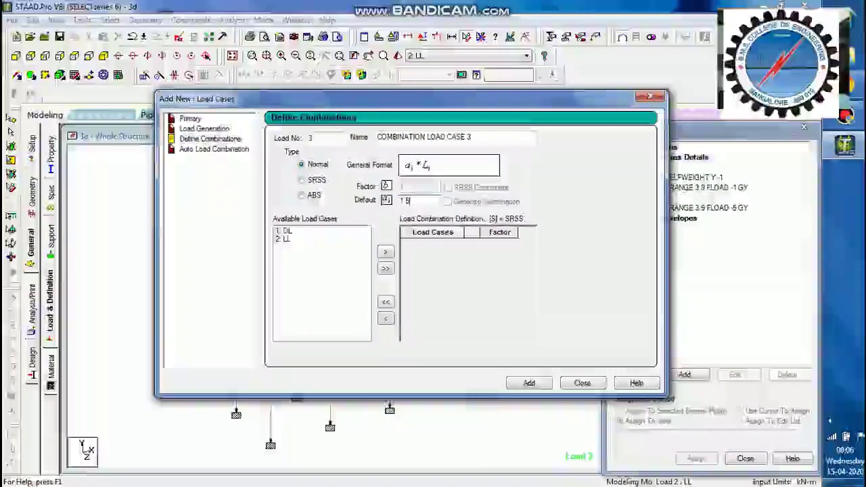
# Step: Include both the DL and LL cases in the combination with factor 1.5 and add it to the load cases
pyautogui.click(416, 247)
pyautogui.click(385, 268)
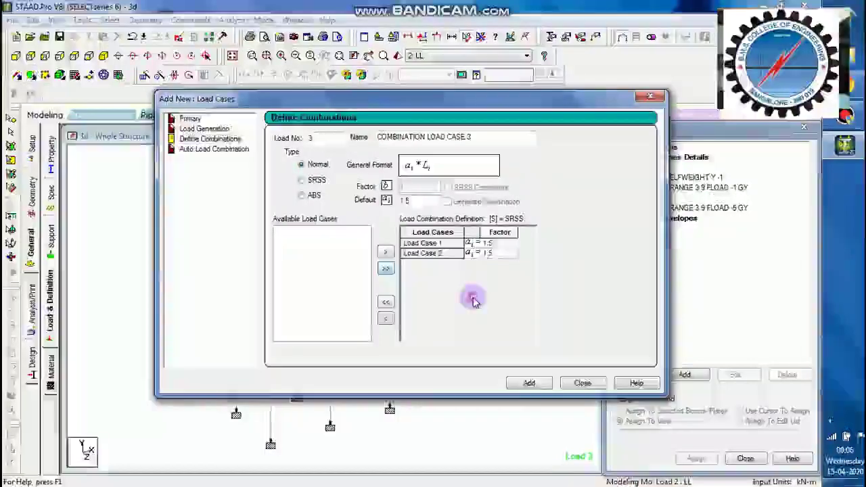
pyautogui.click(529, 384)
pyautogui.click(582, 383)
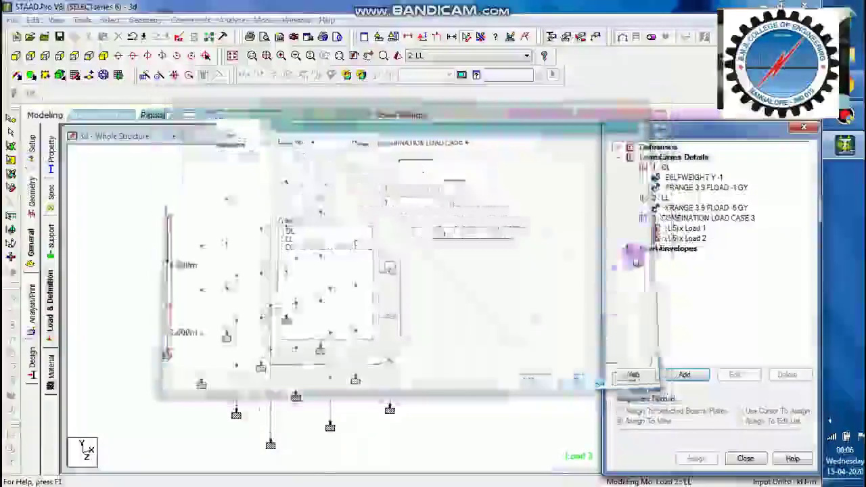
pyautogui.click(697, 218)
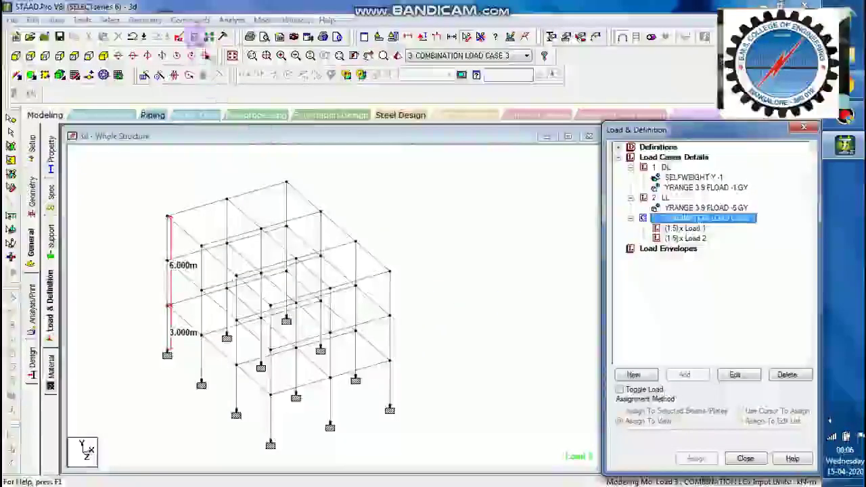
# Step: Add a Perform Analysis command with the No Print option and run the analysis
pyautogui.click(191, 21)
pyautogui.moveTo(298, 226)
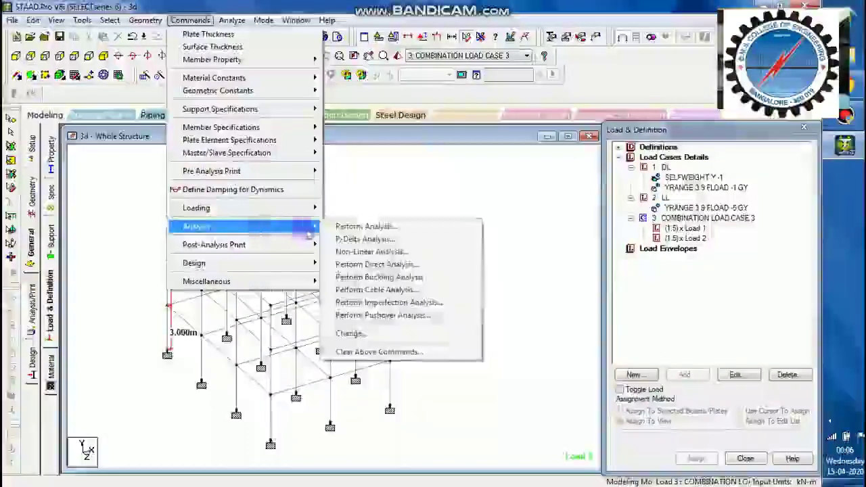
pyautogui.click(358, 226)
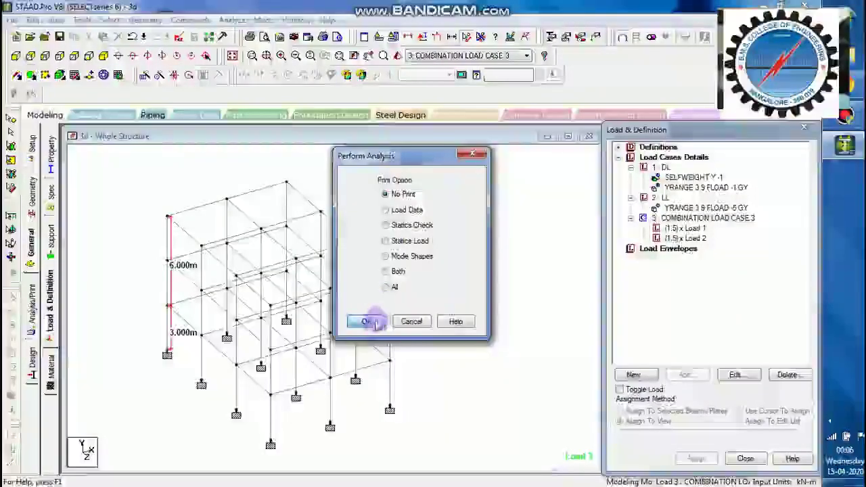
pyautogui.click(365, 319)
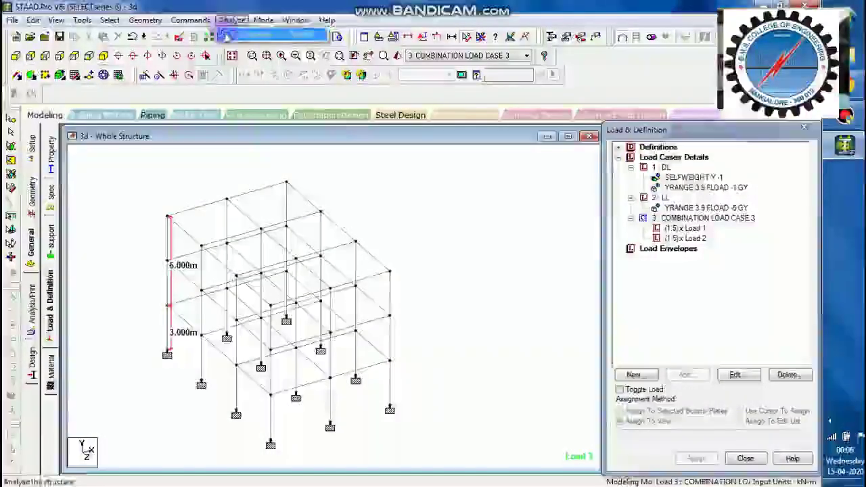
pyautogui.hotkey('ctrl', 'F5')
pyautogui.click(331, 266)
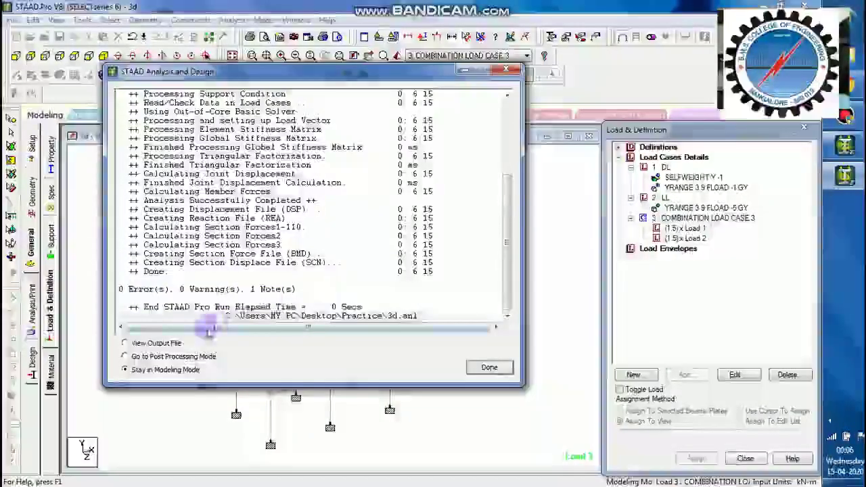
# Step: Examine the analysis output file, including the note about floor loads and the problem statistics, and close it
pyautogui.click(143, 343)
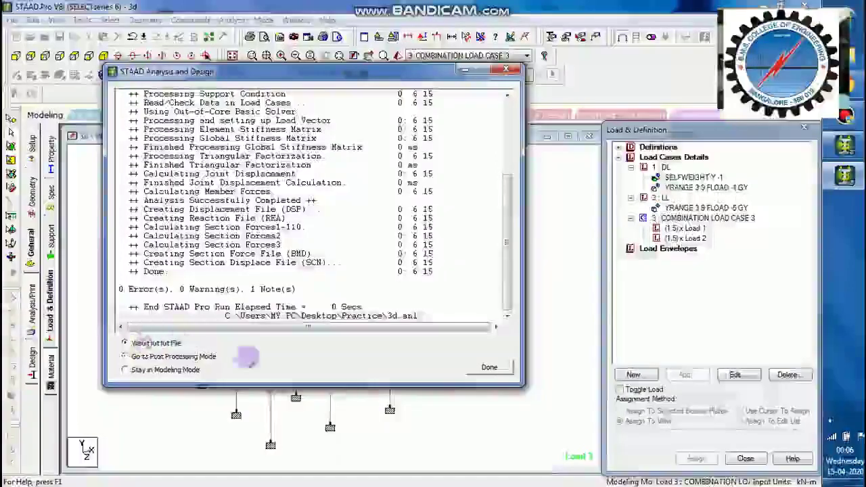
pyautogui.click(490, 371)
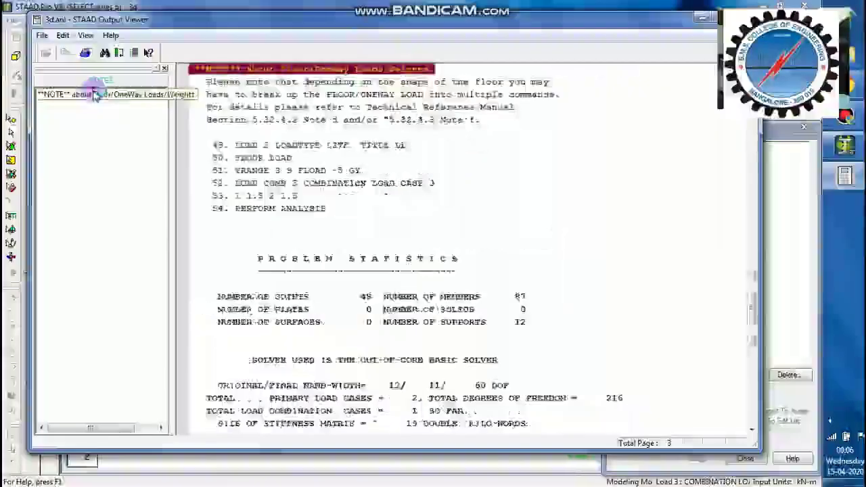
pyautogui.click(166, 95)
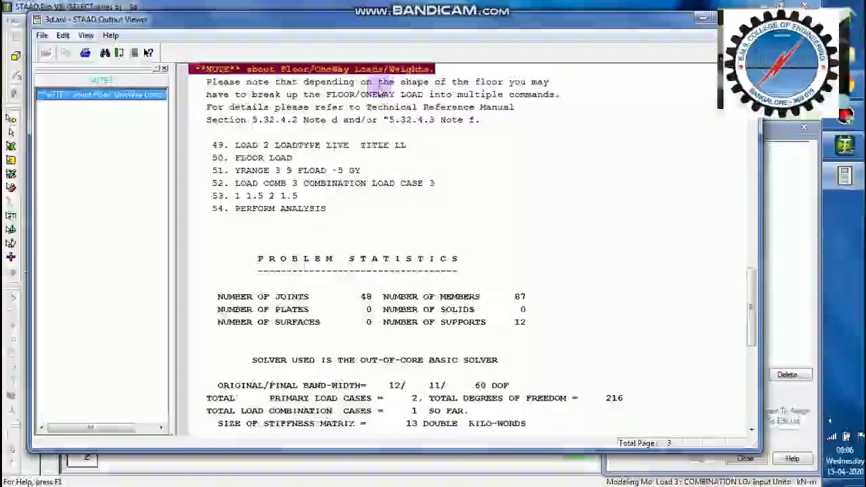
pyautogui.click(366, 82)
pyautogui.scroll(5, 366, 82)
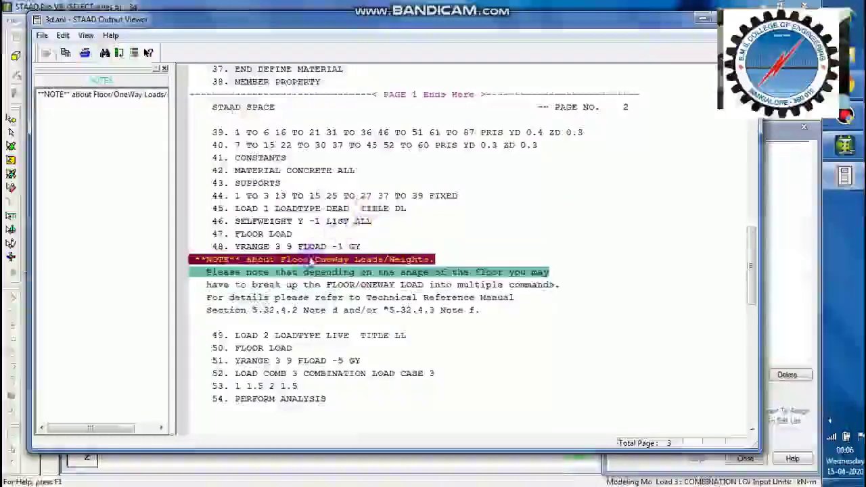
pyautogui.scroll(-9, 310, 261)
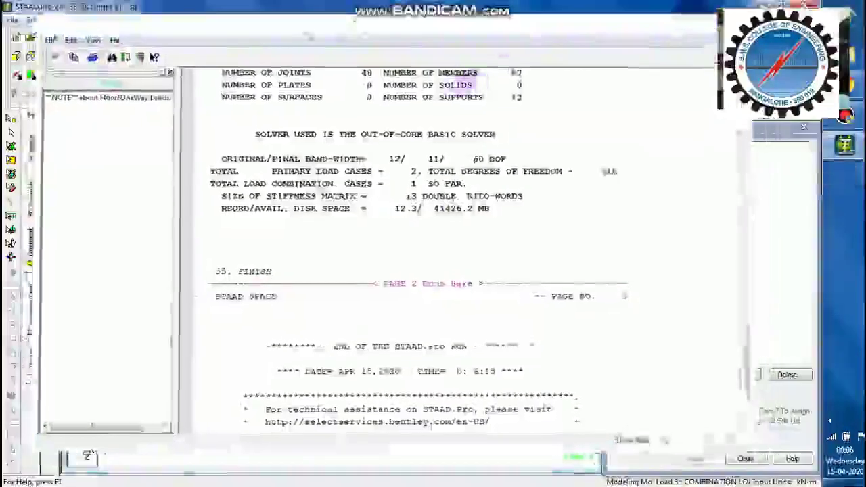
pyautogui.hotkey('alt', 'F4')
# Step: Switch to postprocessing with the DL, LL and combination load cases included in the results
pyautogui.click(256, 115)
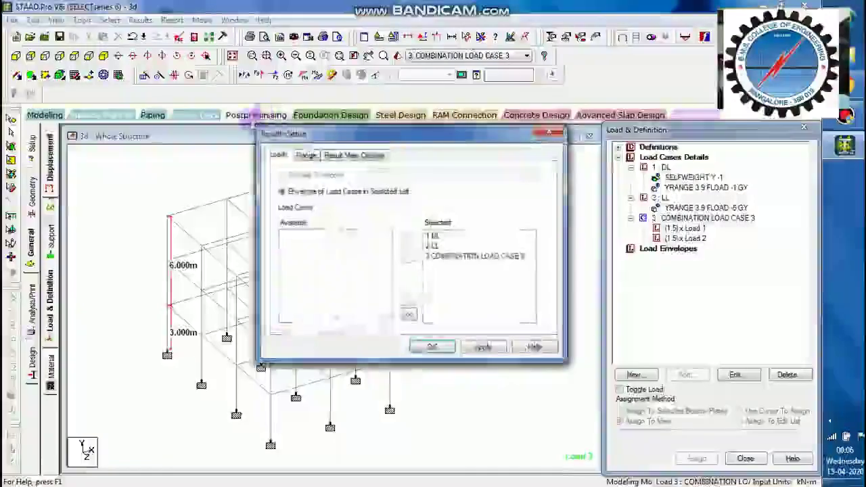
pyautogui.click(473, 256)
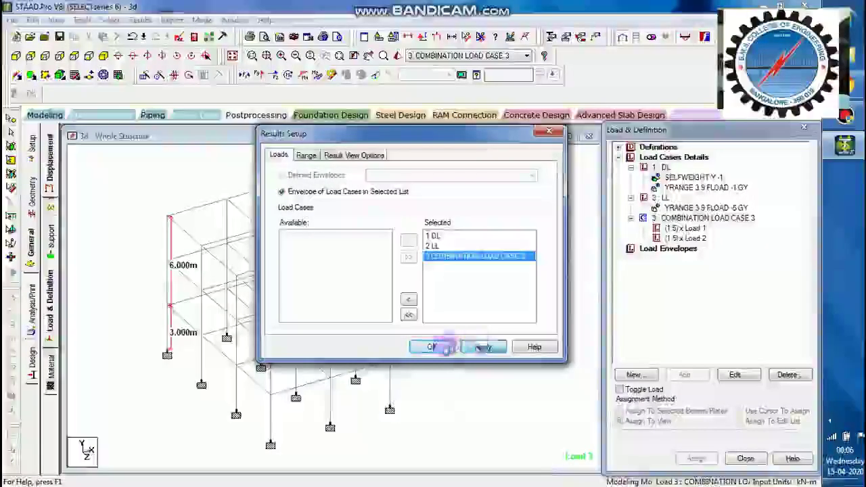
pyautogui.click(431, 346)
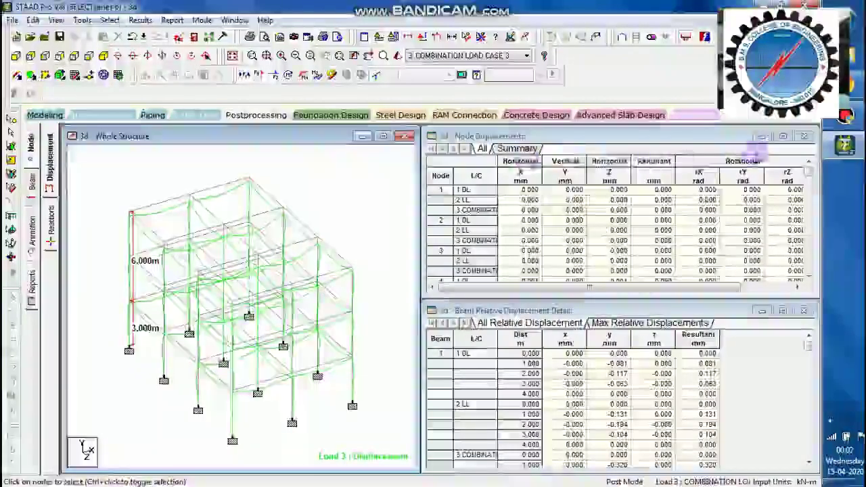
# Step: Close the node displacement and beam relative displacement tables and enlarge the deflected structure view to fill the workspace
pyautogui.click(804, 136)
pyautogui.click(804, 311)
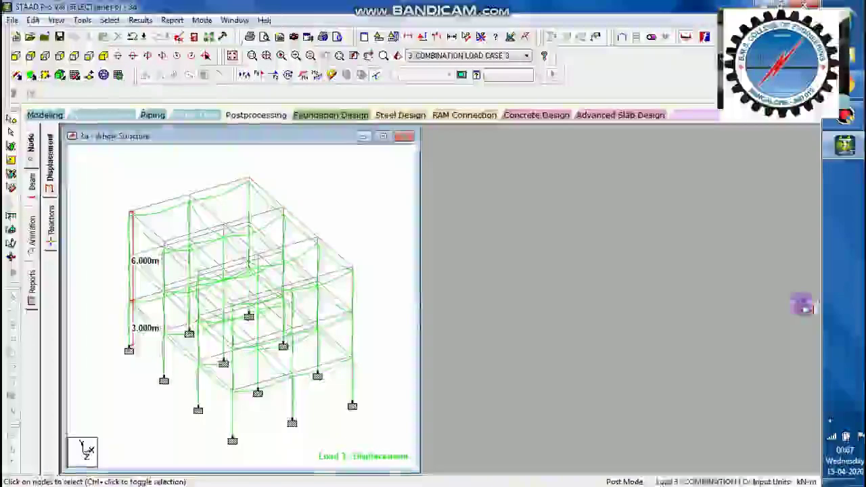
pyautogui.click(383, 136)
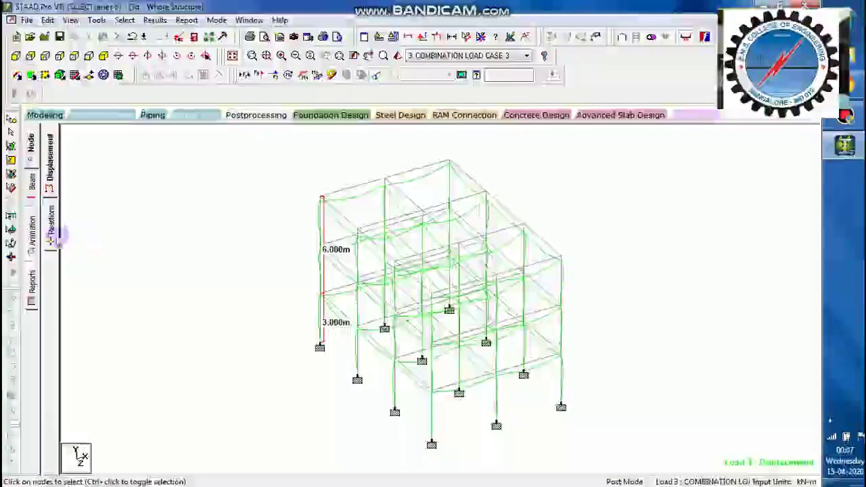
# Step: Display the support reactions of the whole structure and shift the model clear of its reaction labels
pyautogui.click(53, 231)
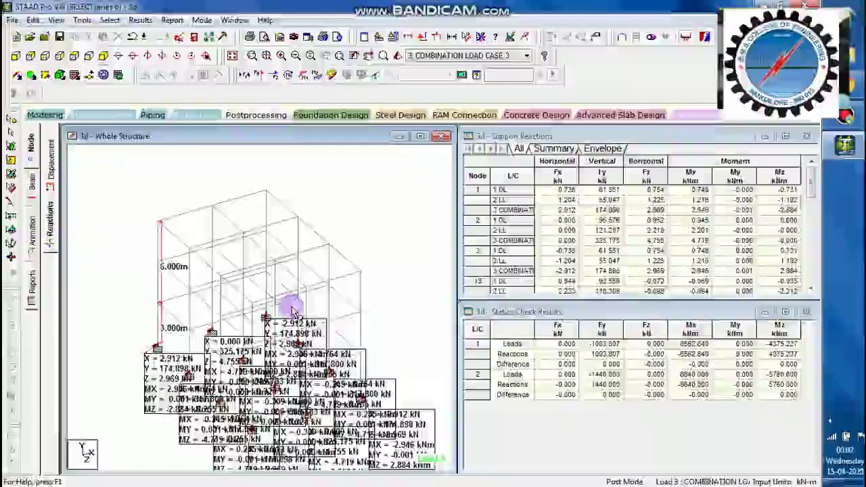
pyautogui.moveTo(297, 310); pyautogui.dragTo(227, 230, button='middle')
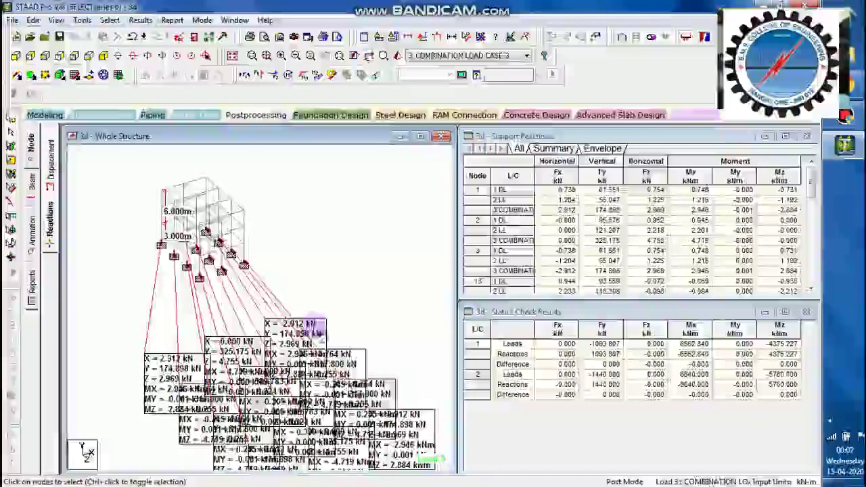
pyautogui.moveTo(277, 297); pyautogui.dragTo(346, 298, button='middle')
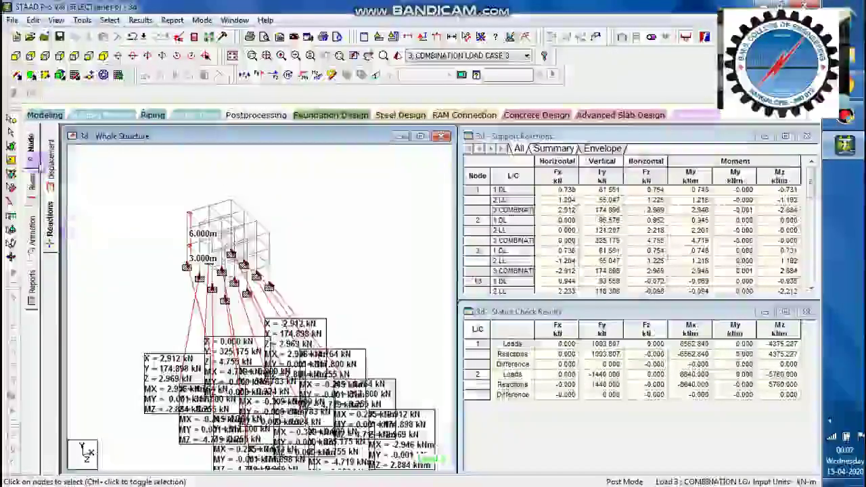
# Step: Show the beam forces and examine the shear bending diagram of a top-floor edge beam
pyautogui.click(51, 159)
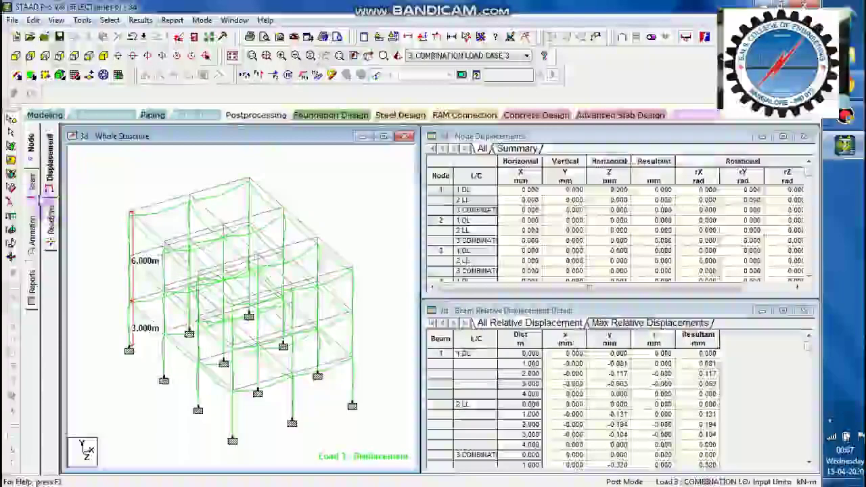
pyautogui.click(30, 177)
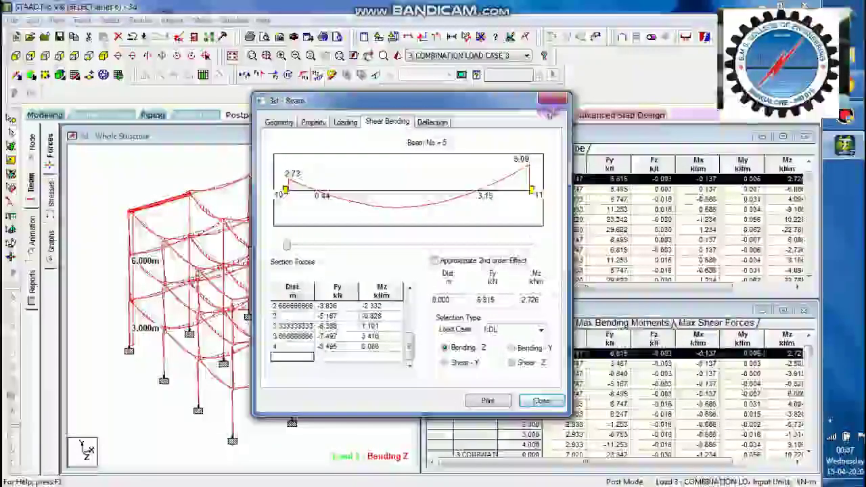
pyautogui.click(554, 100)
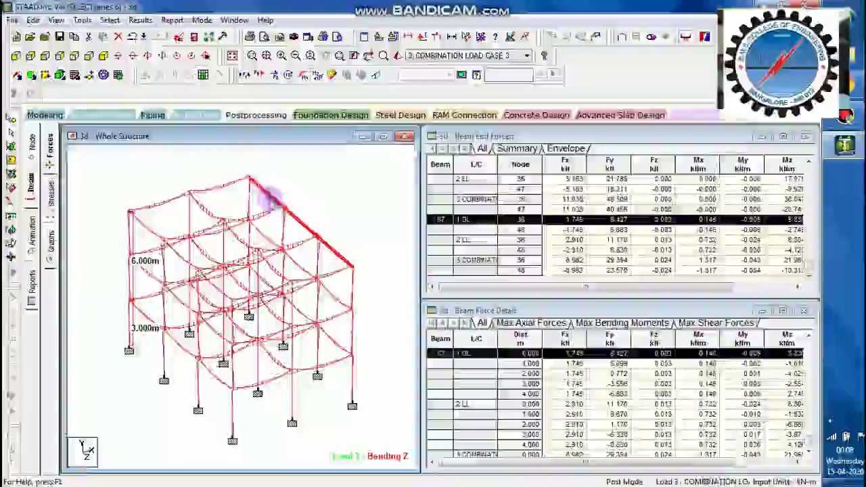
# Step: Isolate the selected top edge beams in a new view within the active window and show their bending diagram in side elevation
pyautogui.rightClick(287, 175)
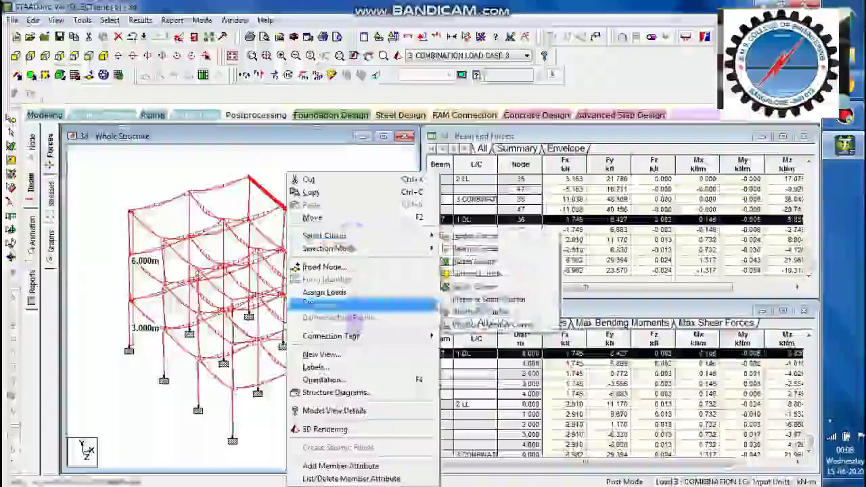
pyautogui.click(349, 355)
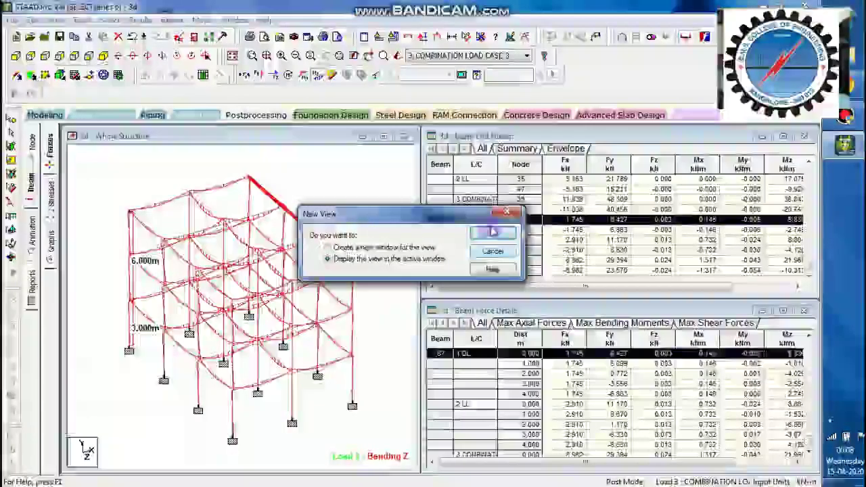
pyautogui.click(490, 233)
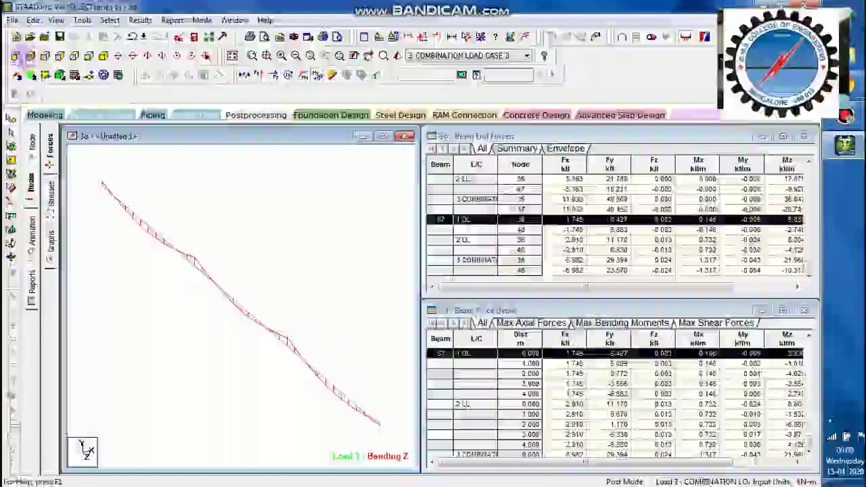
pyautogui.click(30, 57)
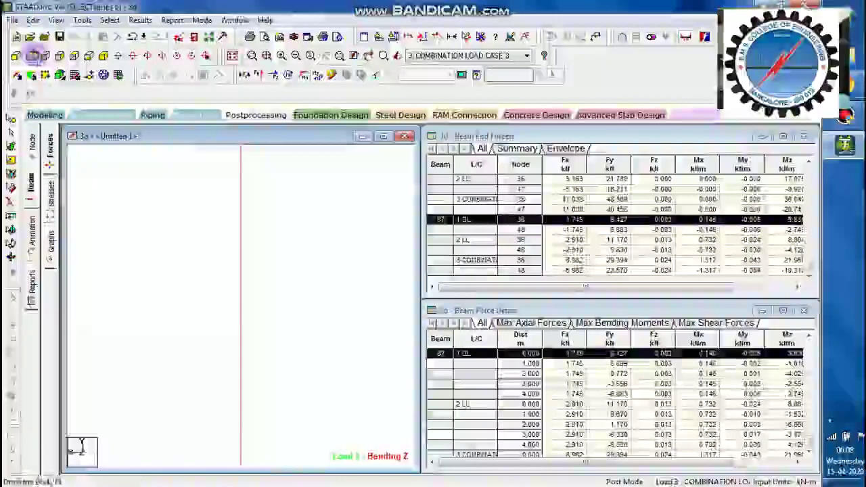
pyautogui.click(44, 55)
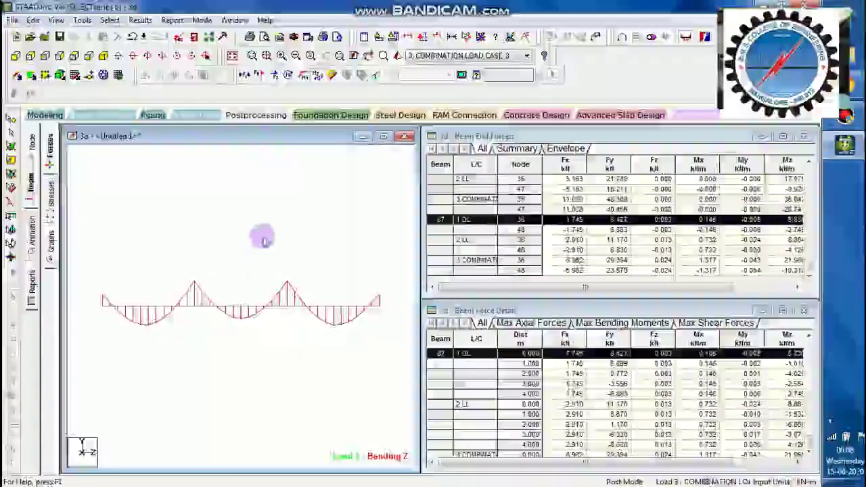
# Step: Annotate the isolated beams' bending diagram with the maximum bending values
pyautogui.click(141, 20)
pyautogui.click(183, 223)
pyautogui.click(366, 149)
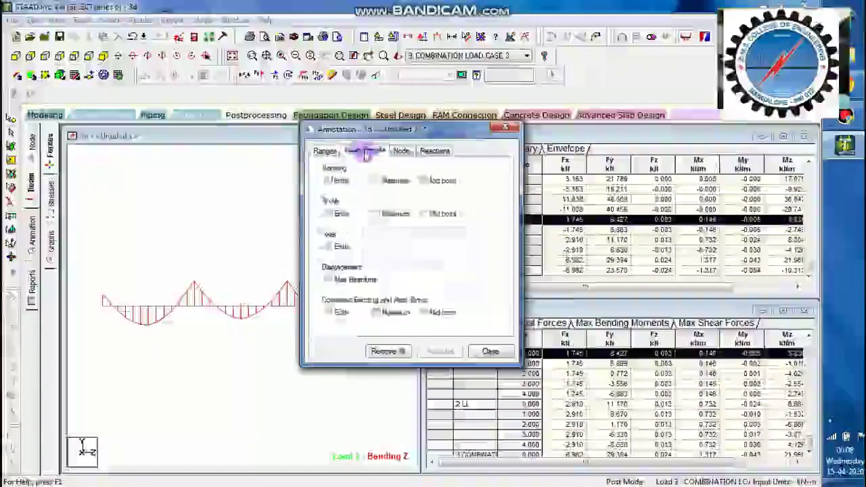
pyautogui.click(376, 180)
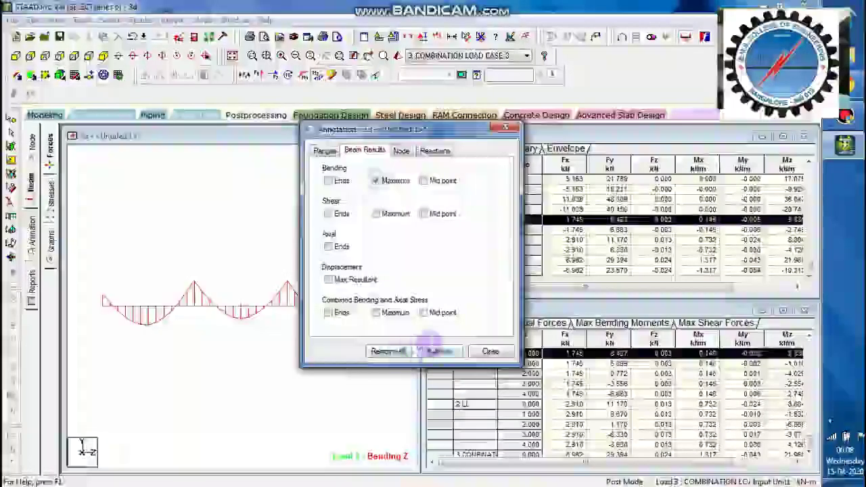
pyautogui.click(441, 352)
pyautogui.click(491, 351)
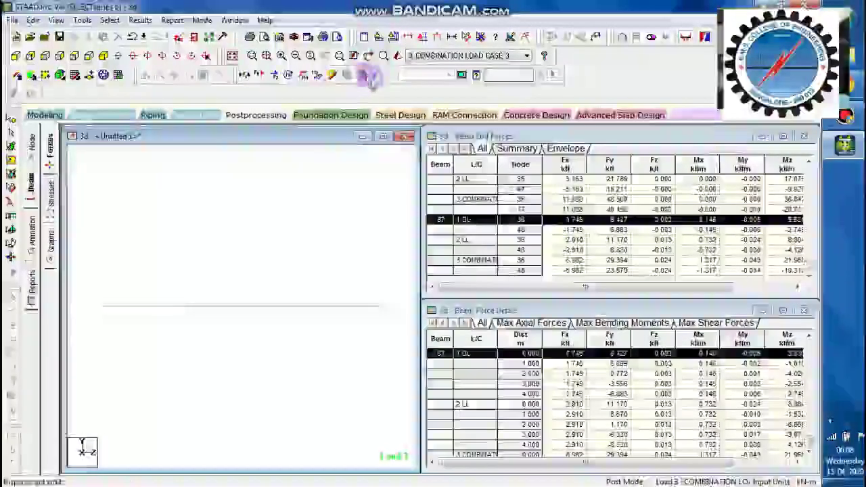
# Step: Annotate the isolated beams' displacement diagram with the Max Resultant displacement values
pyautogui.click(142, 19)
pyautogui.click(162, 219)
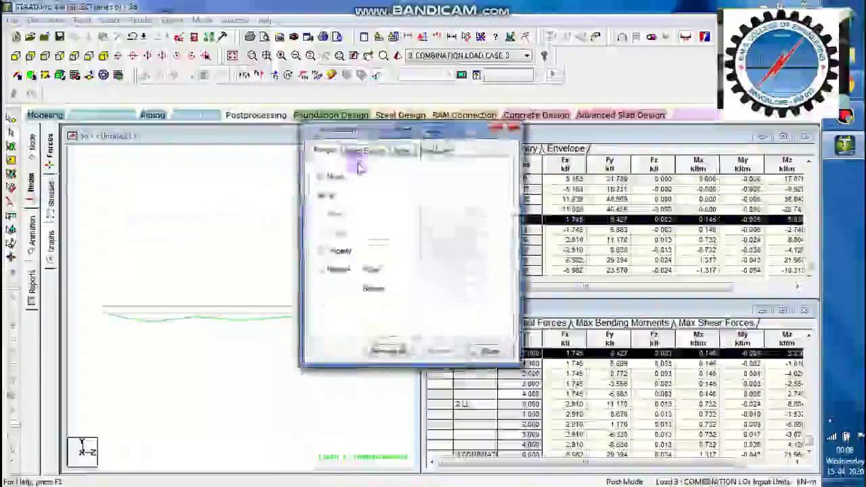
pyautogui.click(366, 151)
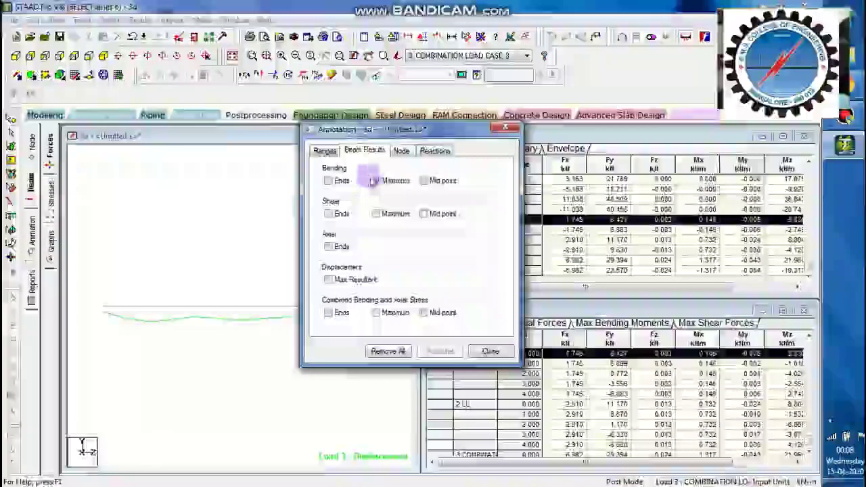
pyautogui.click(329, 281)
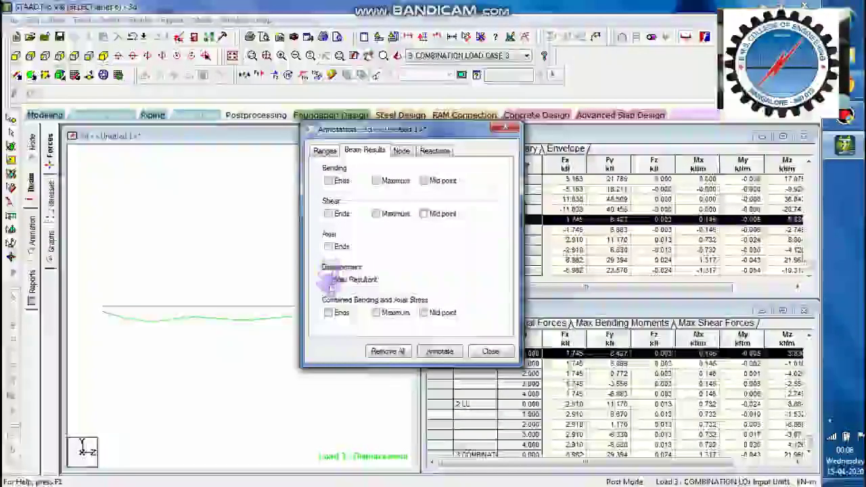
pyautogui.click(448, 351)
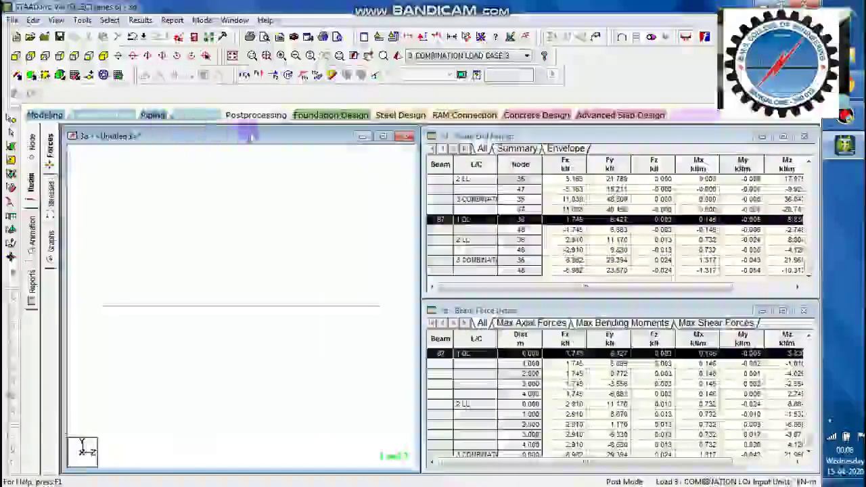
# Step: Return to modeling mode and display the whole structure again
pyautogui.click(44, 115)
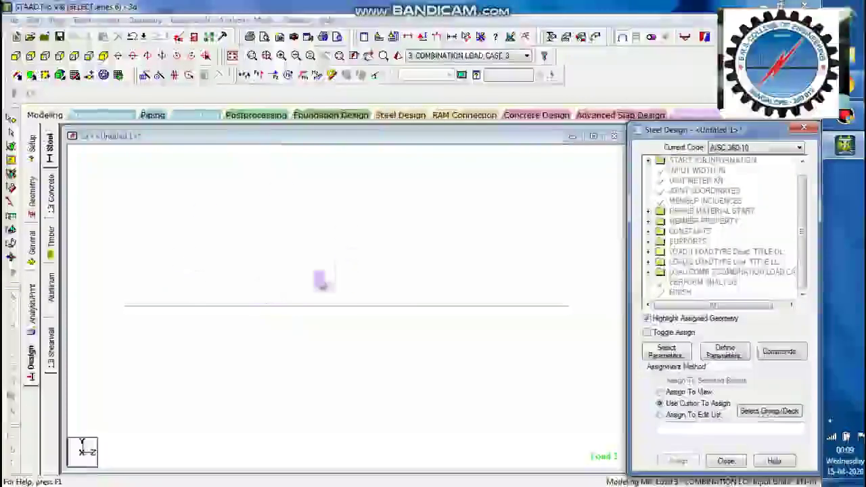
pyautogui.click(232, 55)
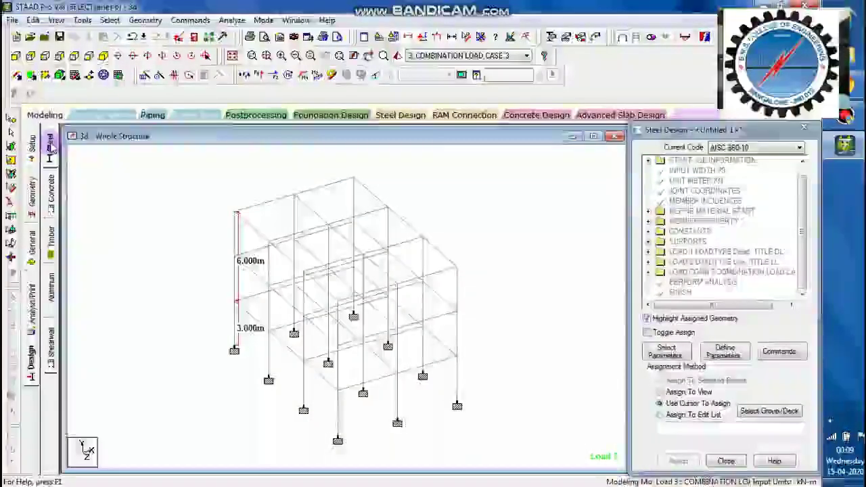
# Step: Open the concrete design settings and set the current design code to IS456
pyautogui.click(51, 203)
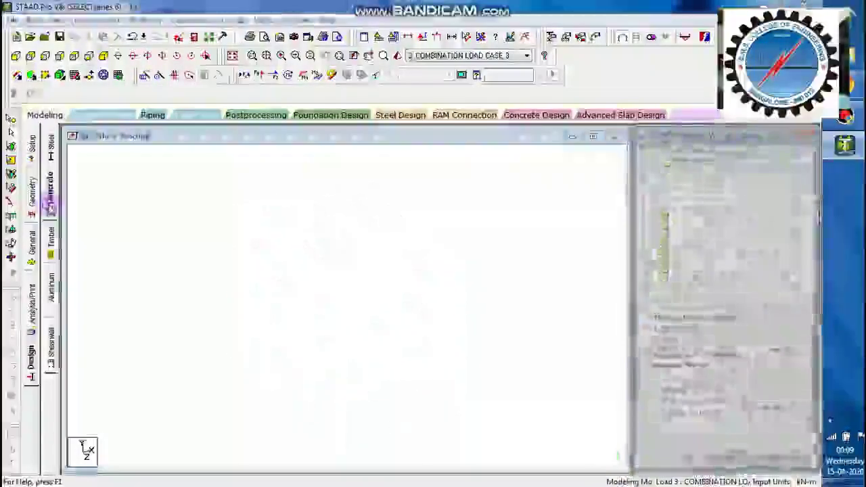
pyautogui.click(744, 149)
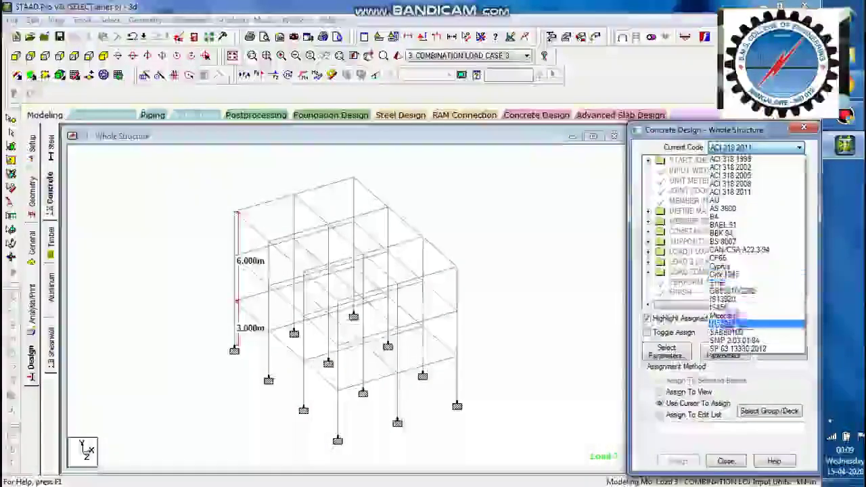
pyautogui.click(732, 311)
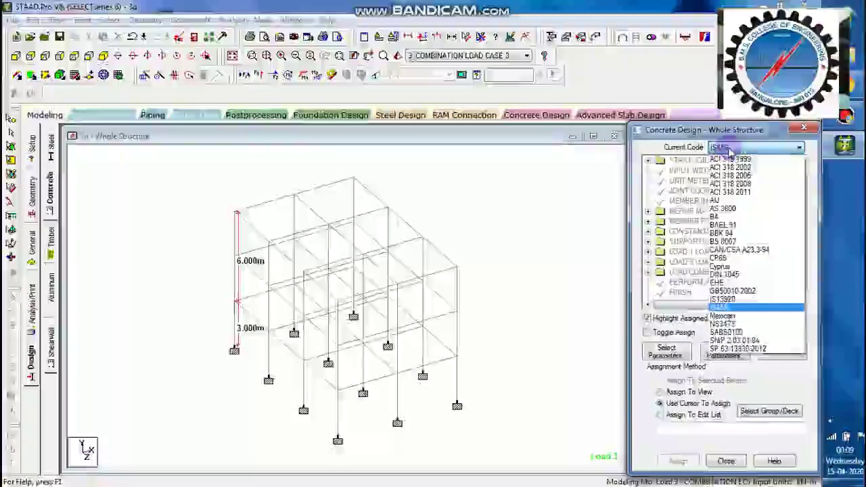
pyautogui.click(729, 148)
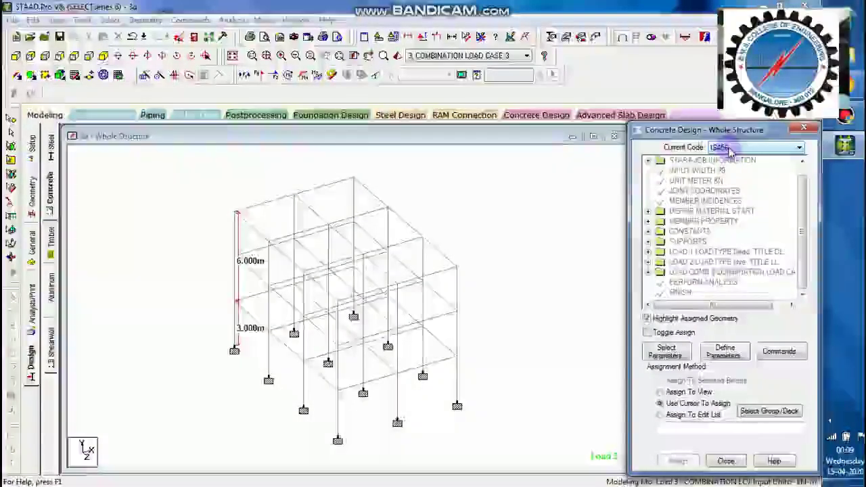
pyautogui.click(796, 217)
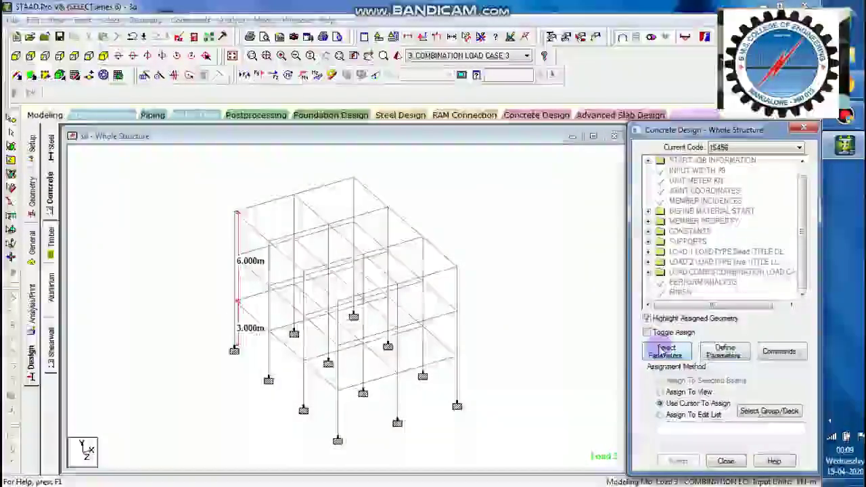
# Step: Clear the selected design parameters and keep only Fc, Fymain, Maxmain and Minmain in the selection
pyautogui.click(665, 352)
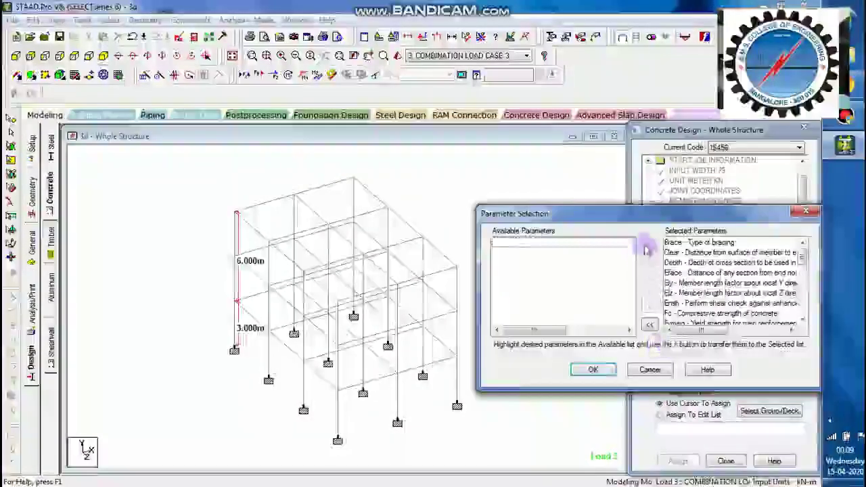
pyautogui.moveTo(643, 201); pyautogui.dragTo(373, 141)
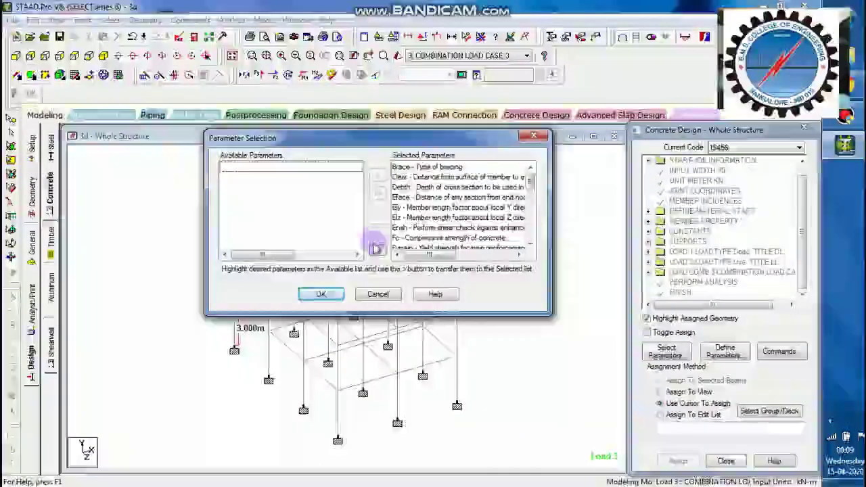
pyautogui.click(379, 250)
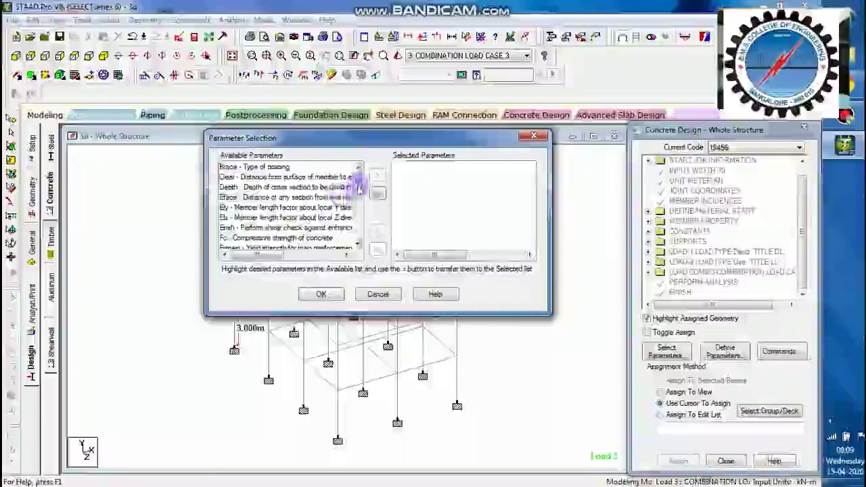
pyautogui.scroll(-3, 353, 200)
pyautogui.scroll(5, 353, 203)
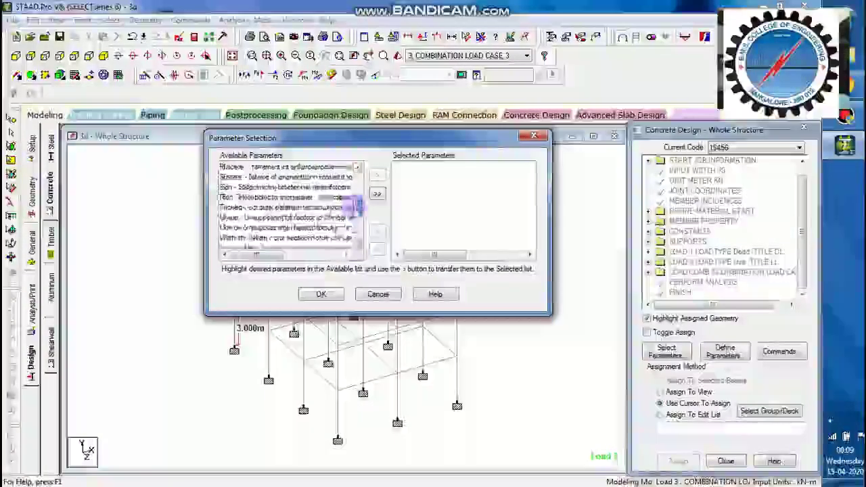
pyautogui.scroll(-2, 271, 217)
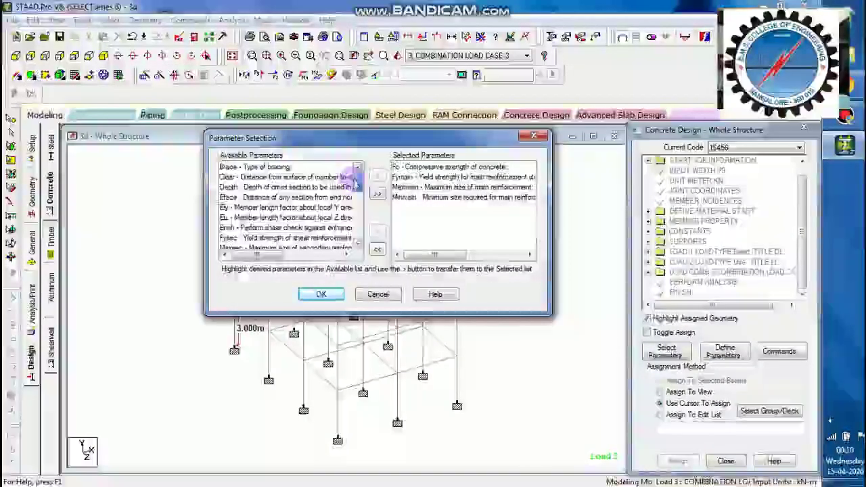
pyautogui.scroll(-5, 357, 205)
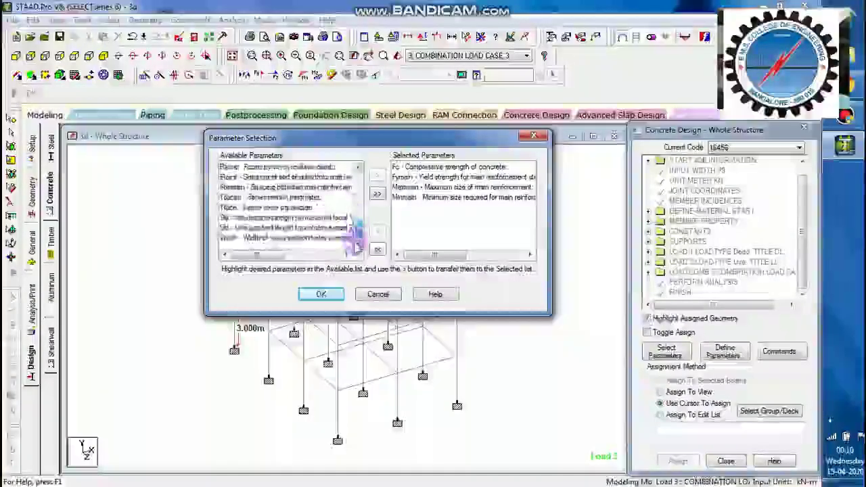
pyautogui.scroll(5, 357, 215)
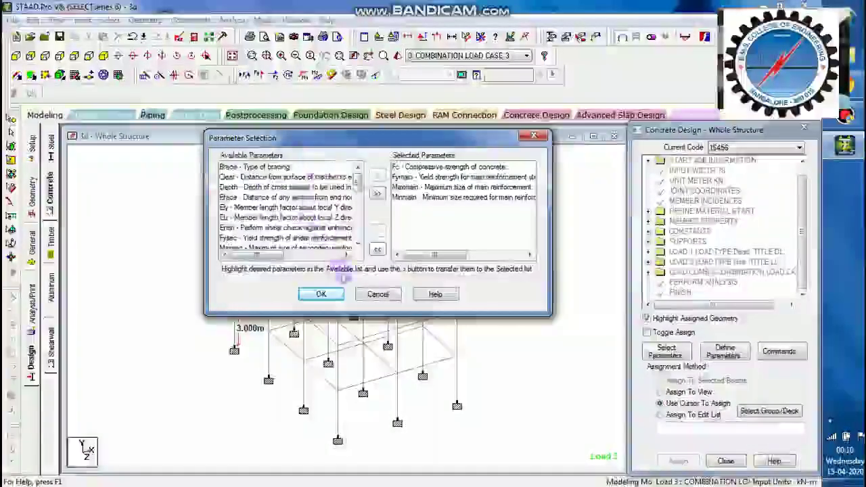
pyautogui.click(329, 294)
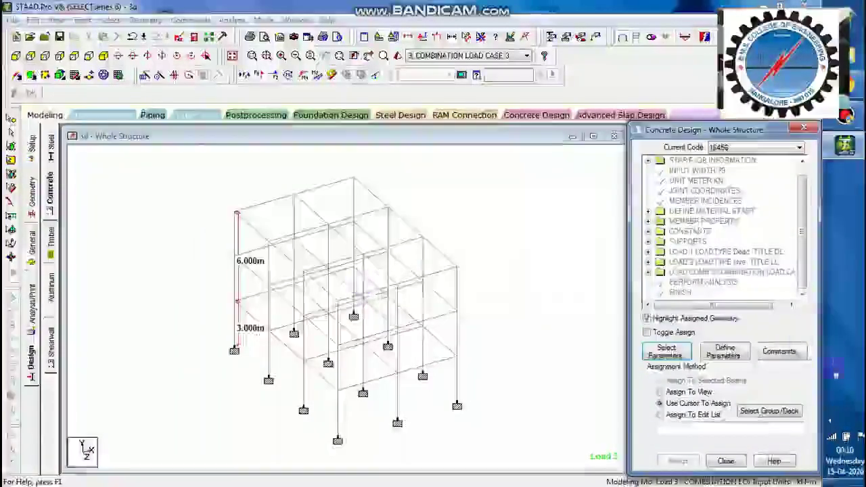
# Step: Define the concrete compressive strength FC as 30000 kN/m2 and the main steel yield strength FYMAIN as 415000 kN/m2
pyautogui.click(720, 352)
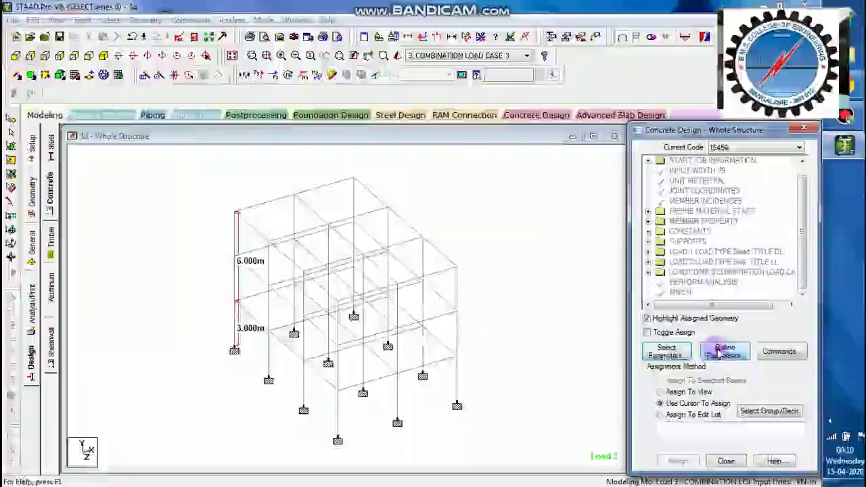
pyautogui.click(237, 138)
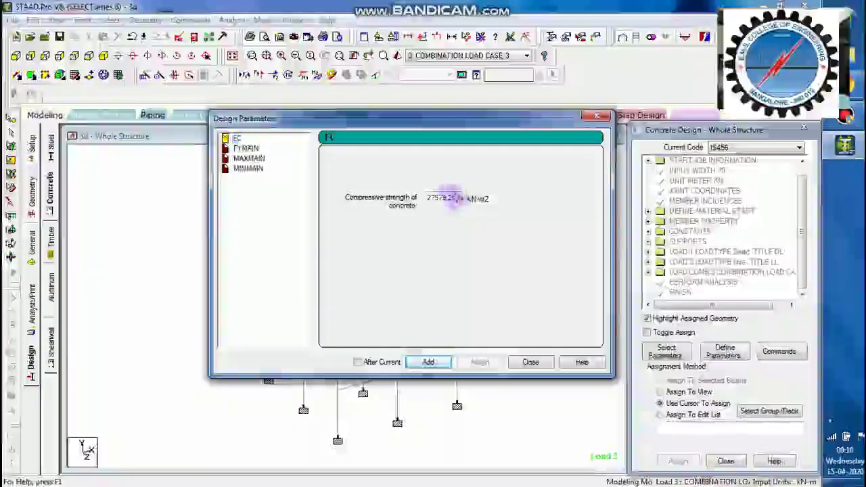
pyautogui.moveTo(447, 198); pyautogui.dragTo(361, 216)
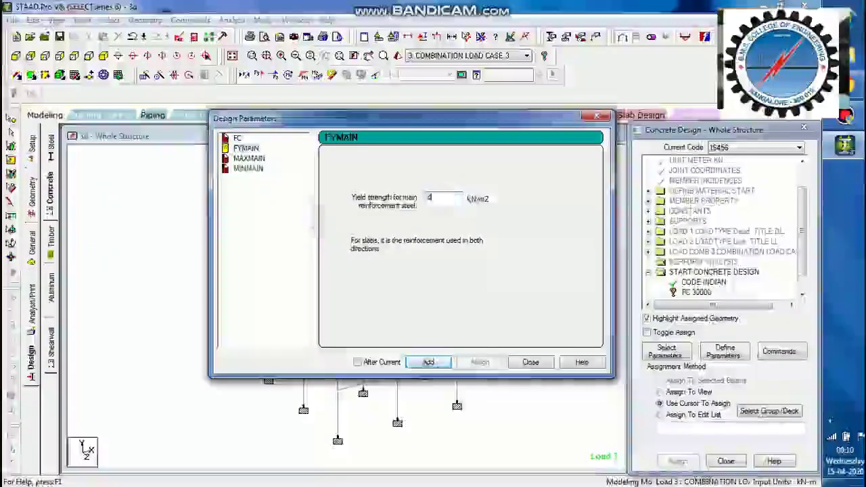
pyautogui.write('15')
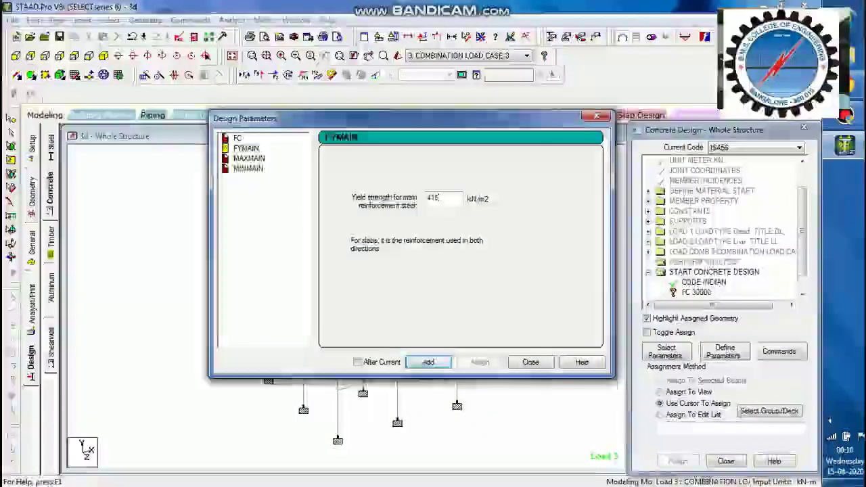
pyautogui.write('000')
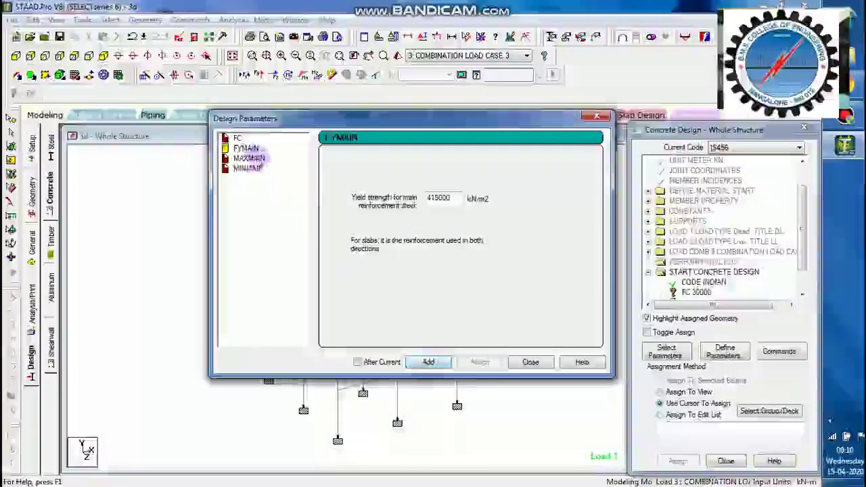
# Step: Define the main reinforcement size limits, with MAXMAIN at 32 mm and MINMAIN at 12 mm
pyautogui.click(256, 158)
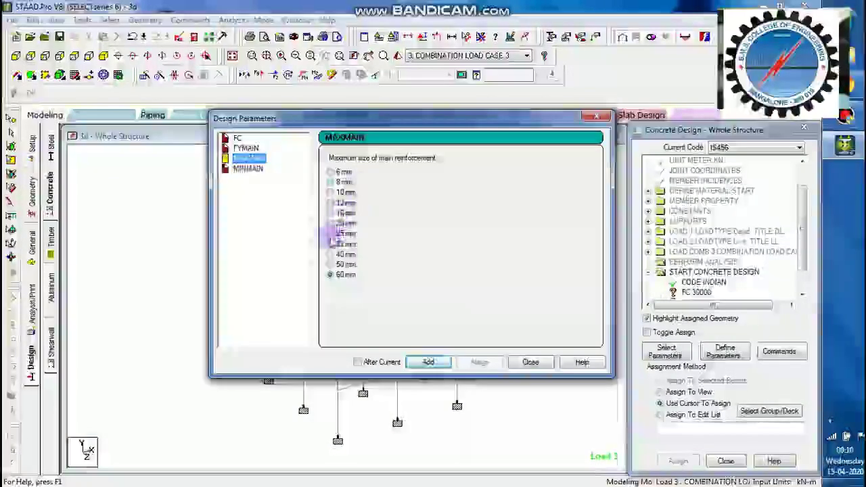
pyautogui.click(330, 244)
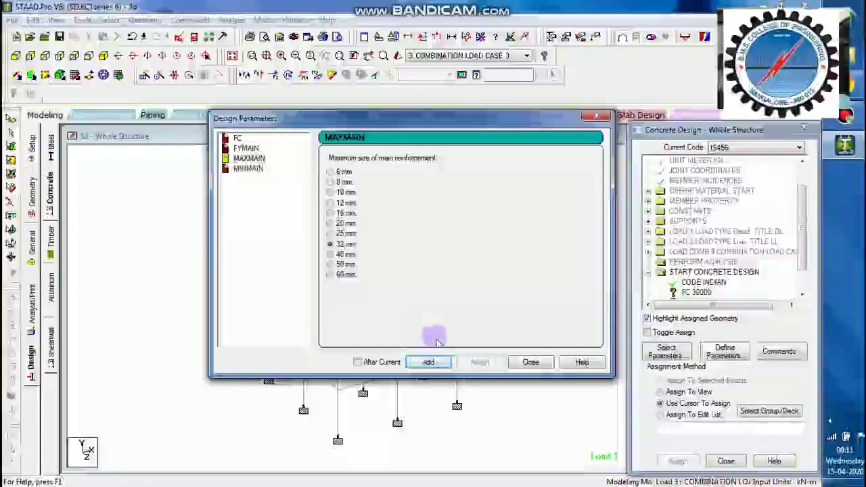
pyautogui.click(442, 363)
pyautogui.click(247, 169)
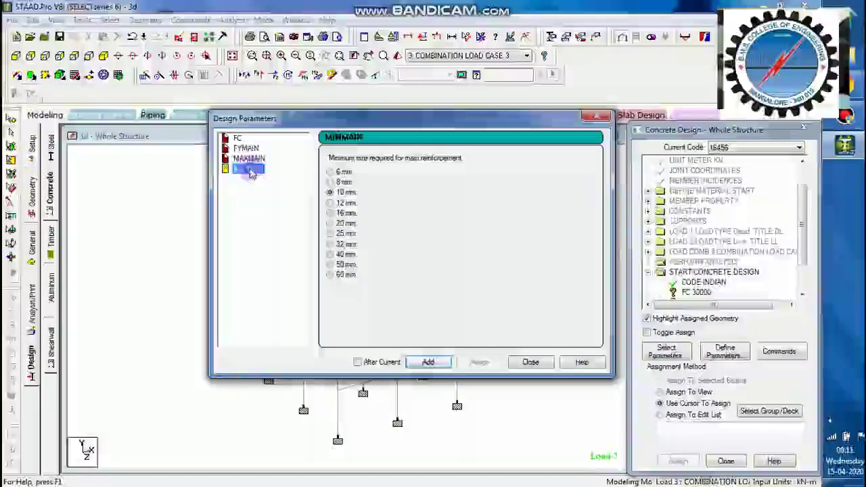
pyautogui.click(425, 363)
pyautogui.click(531, 362)
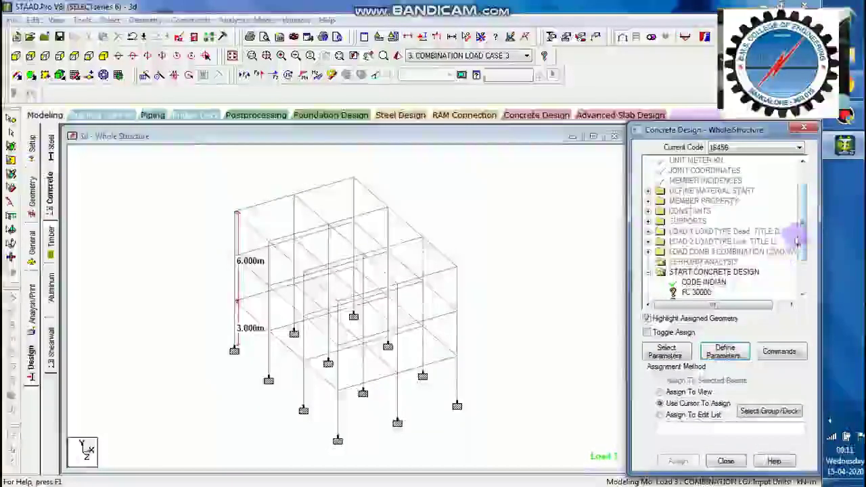
# Step: Assign the FC 30000, FYMAIN 415000, MAXMAIN 32 and MINMAIN 12 parameters to all members in the view
pyautogui.scroll(-2, 799, 247)
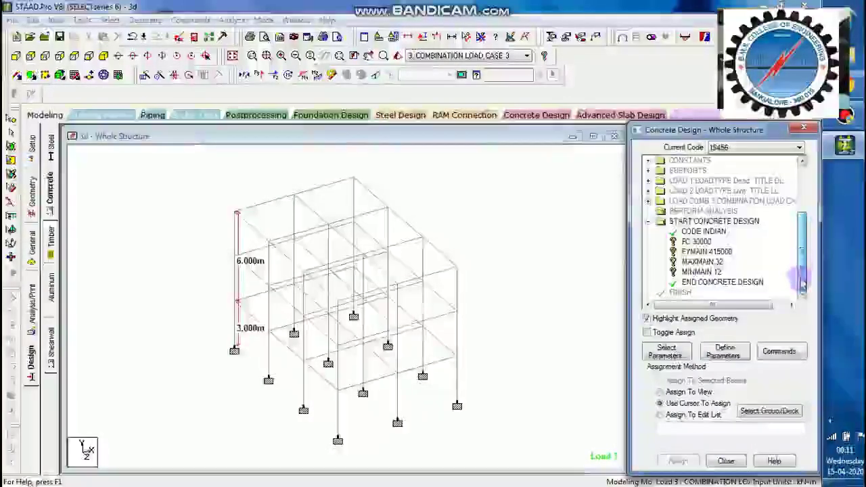
pyautogui.click(694, 242)
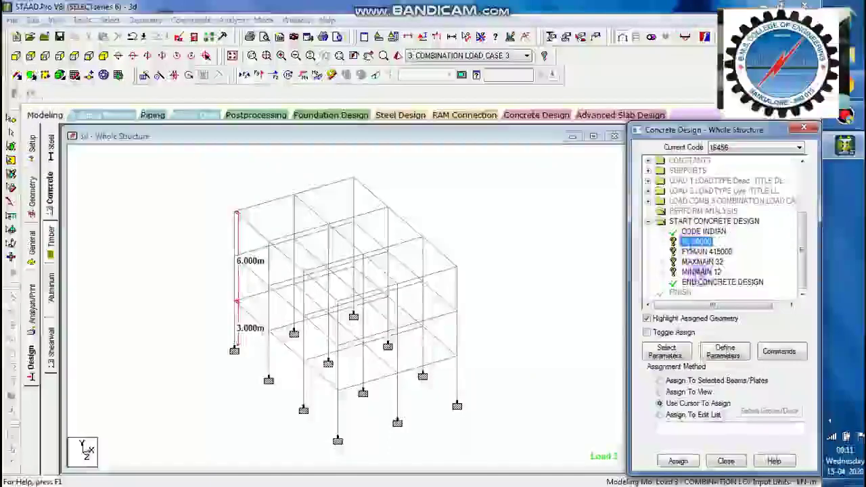
pyautogui.click(685, 392)
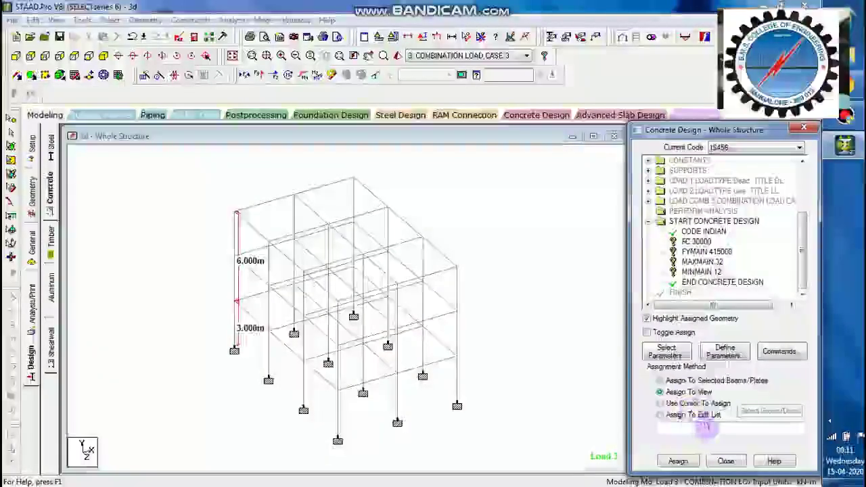
pyautogui.click(678, 461)
pyautogui.click(715, 333)
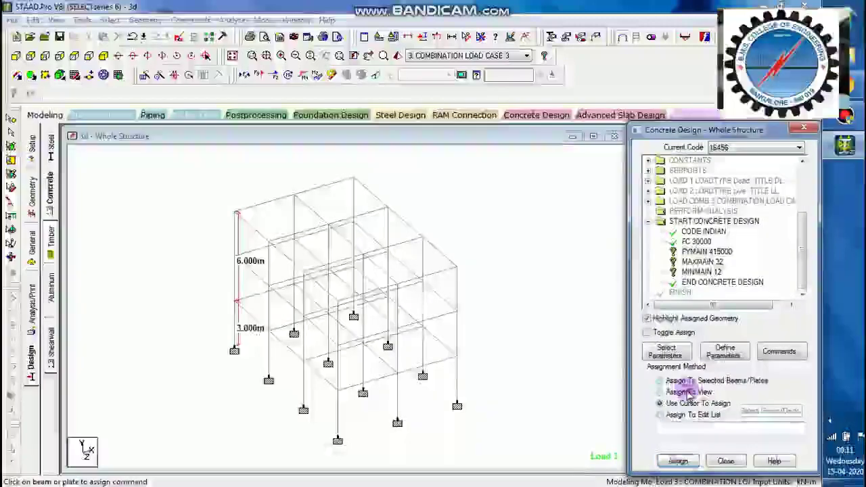
pyautogui.click(704, 251)
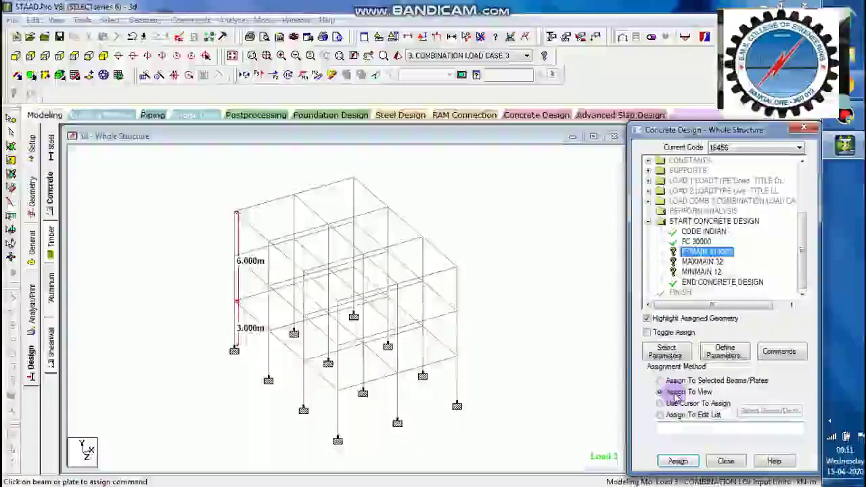
pyautogui.click(678, 461)
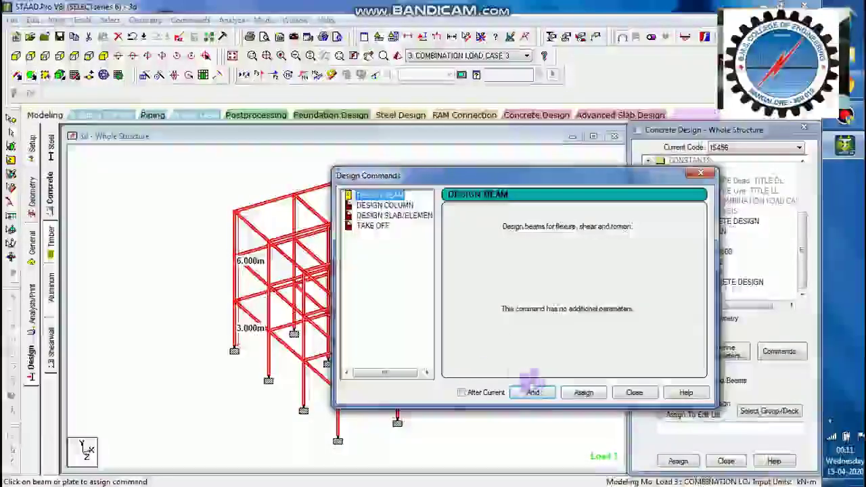
# Step: Add the DESIGN BEAM, DESIGN COLUMN and TAKE OFF commands to the concrete design
pyautogui.moveTo(500, 173); pyautogui.dragTo(425, 145)
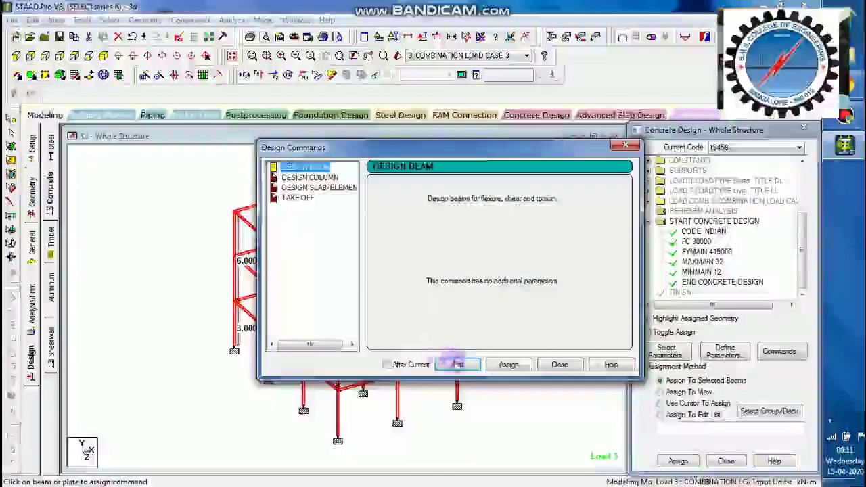
pyautogui.click(458, 364)
pyautogui.click(306, 178)
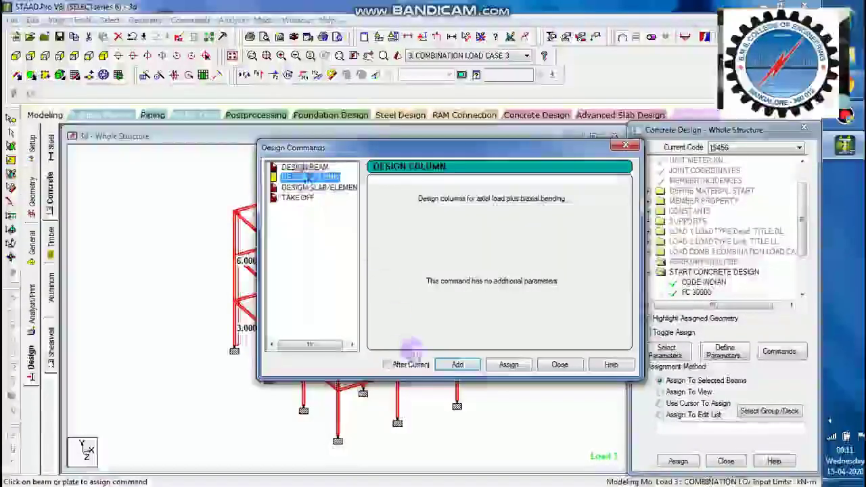
pyautogui.click(316, 189)
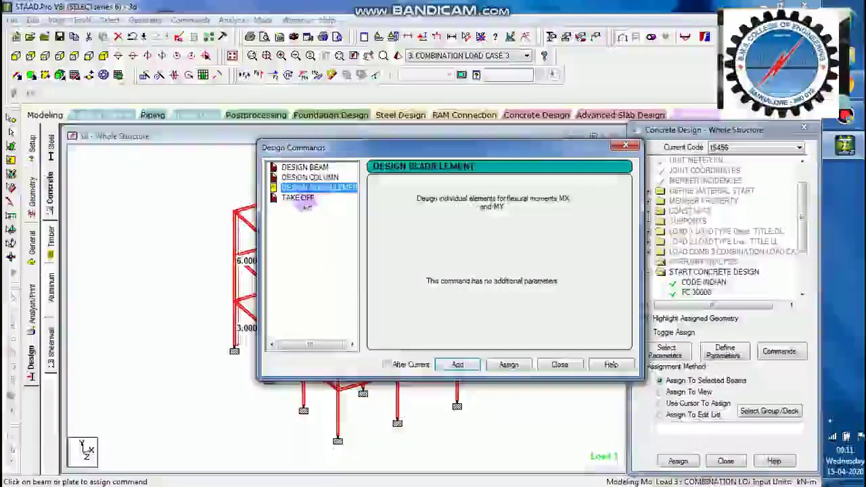
pyautogui.click(302, 197)
pyautogui.click(458, 364)
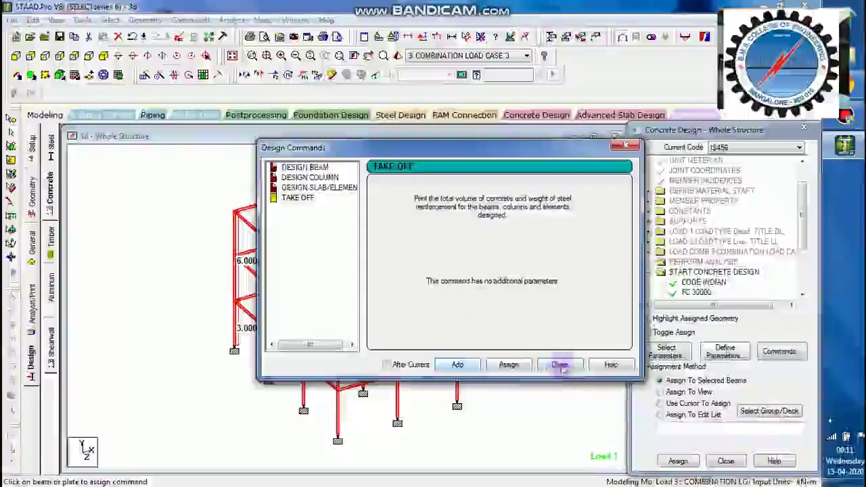
pyautogui.click(559, 364)
# Step: Assign the DESIGN BEAM command to all beams parallel to the X and Z axes
pyautogui.moveTo(803, 219); pyautogui.dragTo(798, 255)
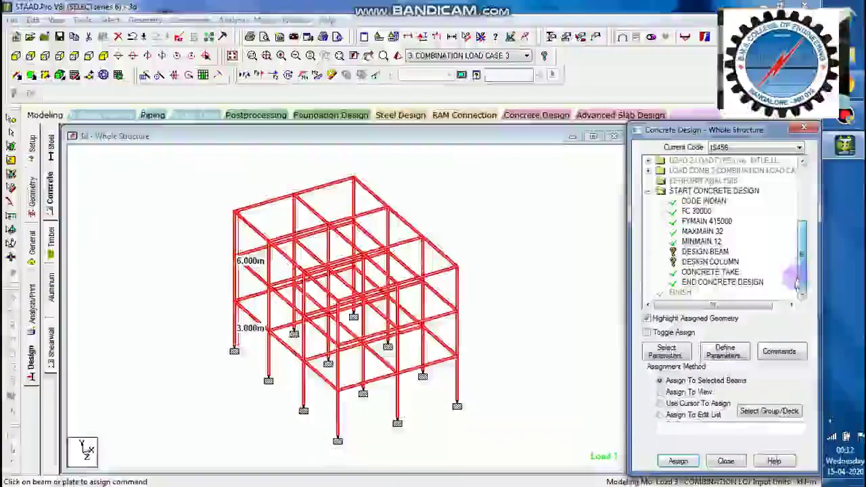
pyautogui.click(700, 253)
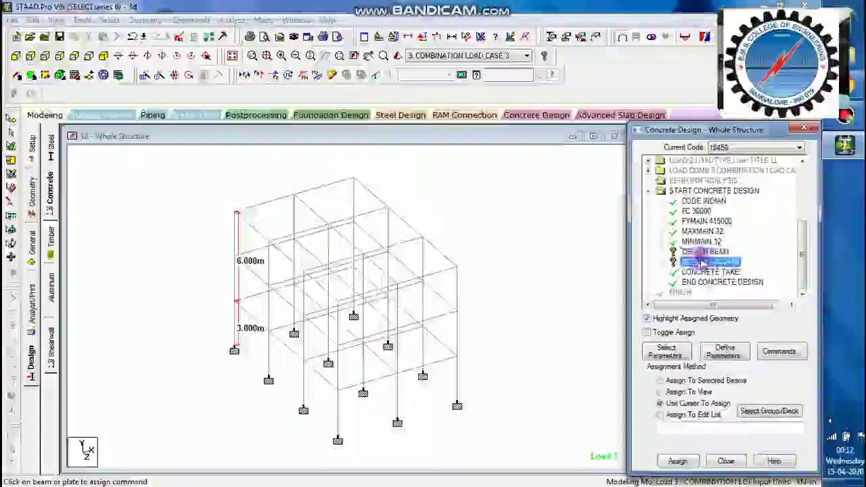
pyautogui.click(707, 253)
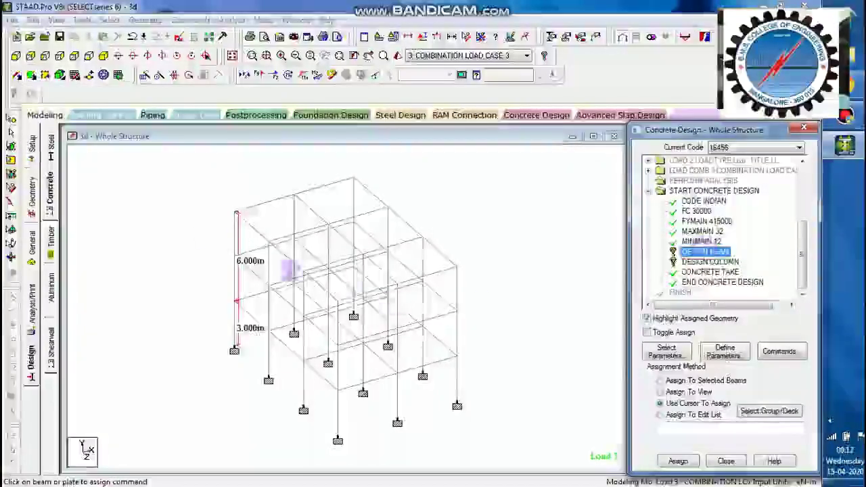
pyautogui.click(712, 262)
pyautogui.click(705, 252)
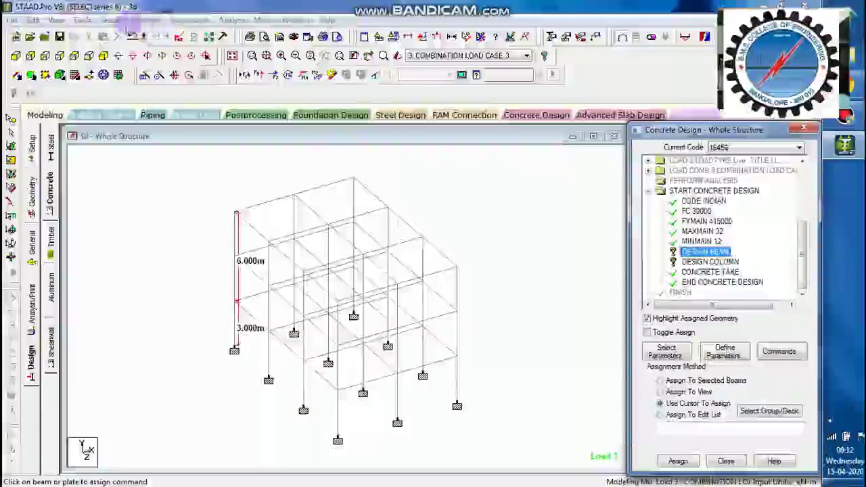
pyautogui.click(109, 19)
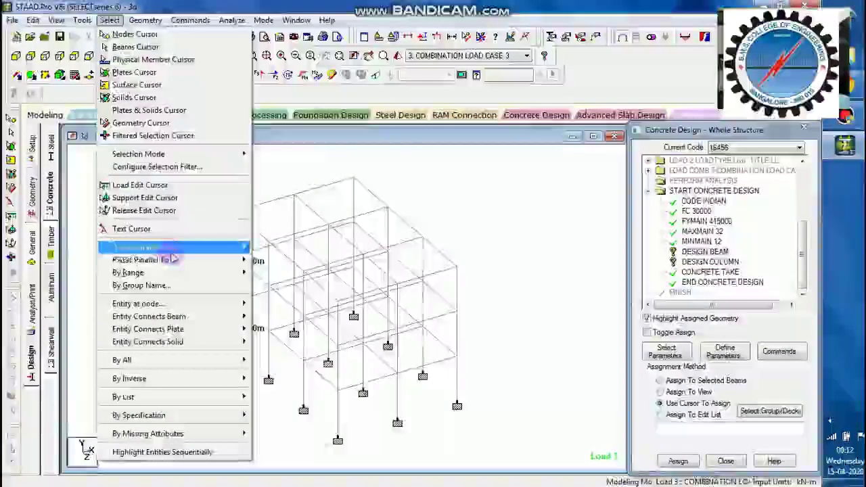
pyautogui.moveTo(173, 253)
pyautogui.click(268, 247)
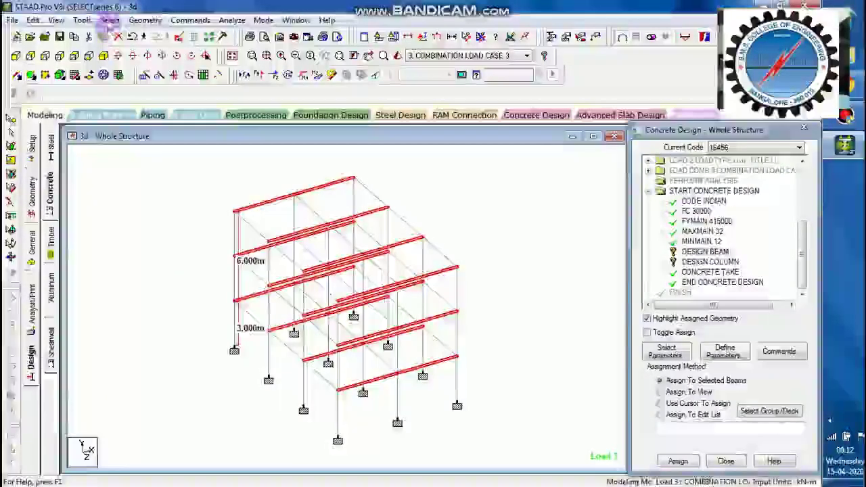
pyautogui.click(109, 19)
pyautogui.moveTo(183, 247)
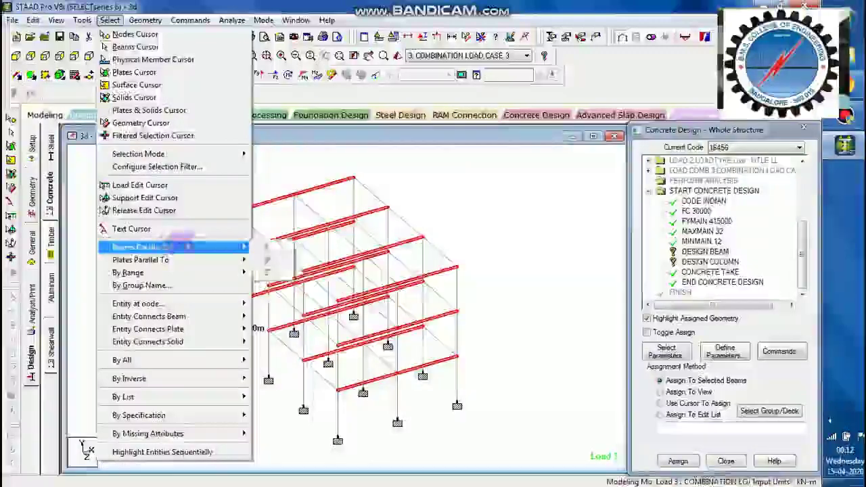
pyautogui.click(287, 272)
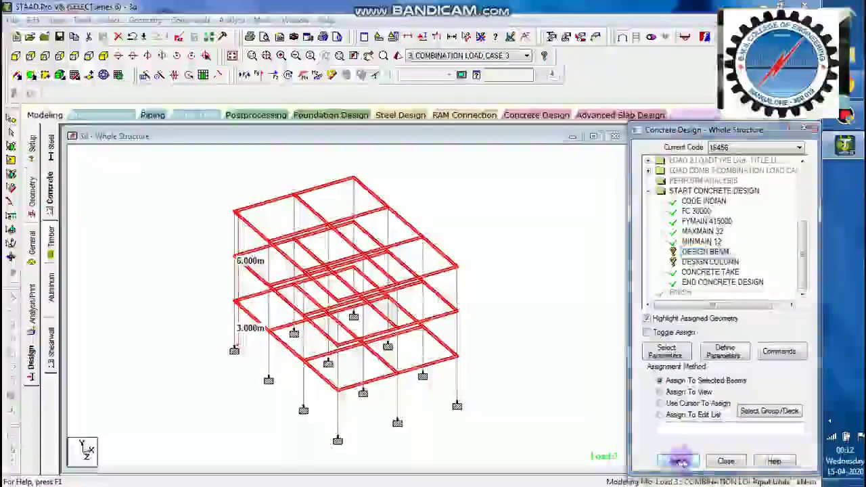
pyautogui.click(679, 461)
pyautogui.click(715, 329)
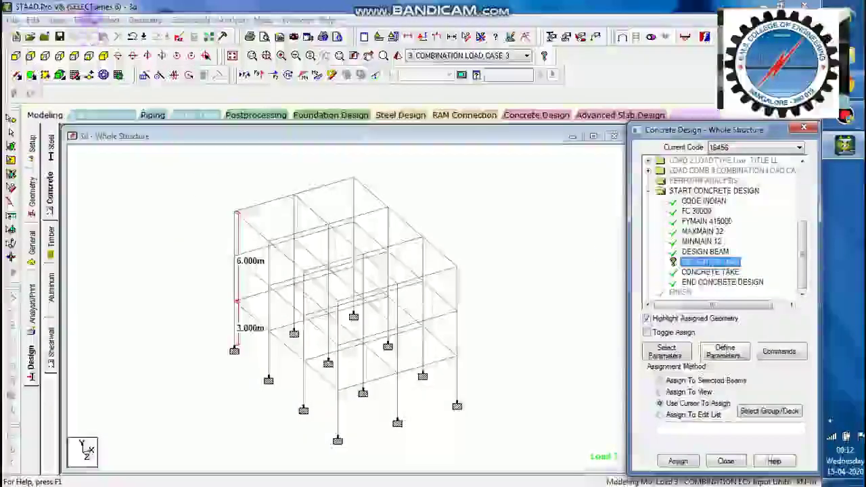
# Step: Assign the DESIGN COLUMN command to all columns, selected as members parallel to the Y axis
pyautogui.click(110, 20)
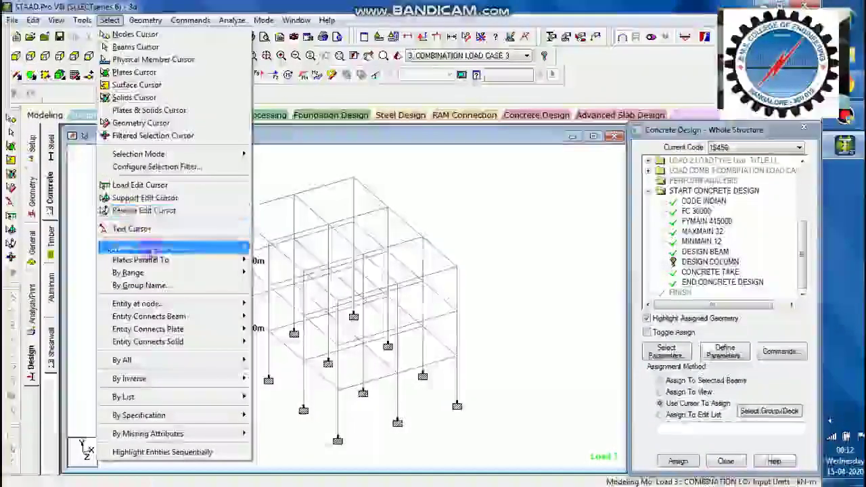
pyautogui.click(269, 258)
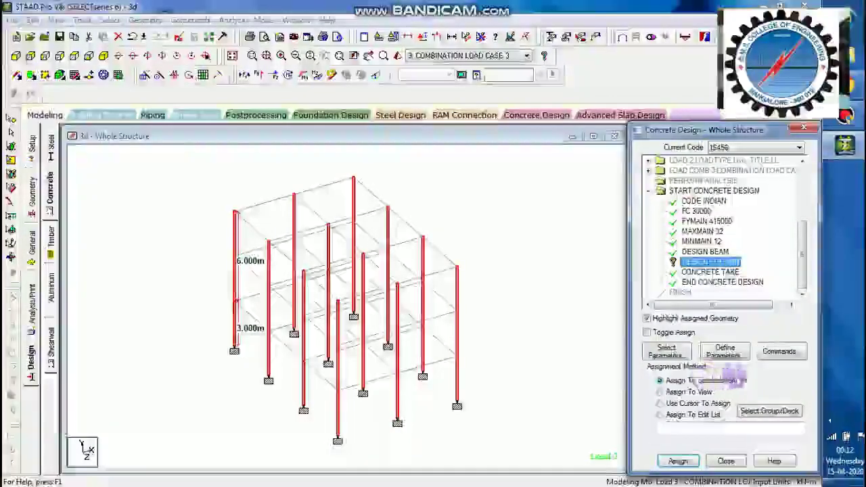
pyautogui.click(679, 462)
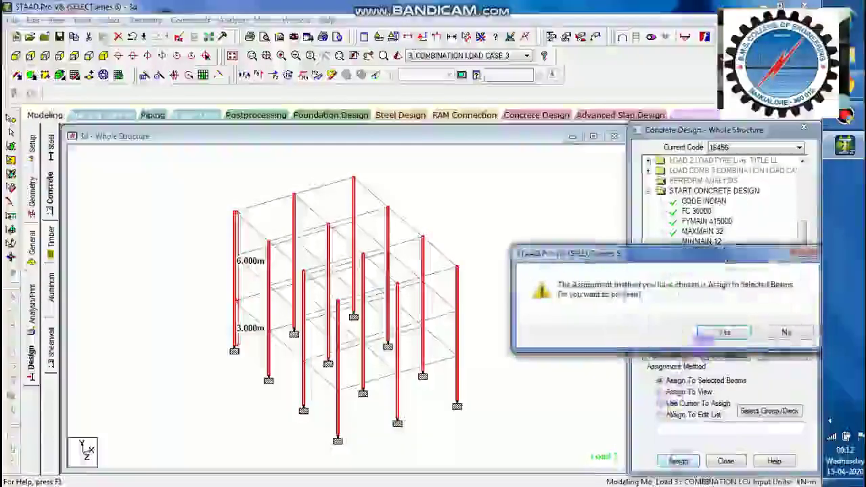